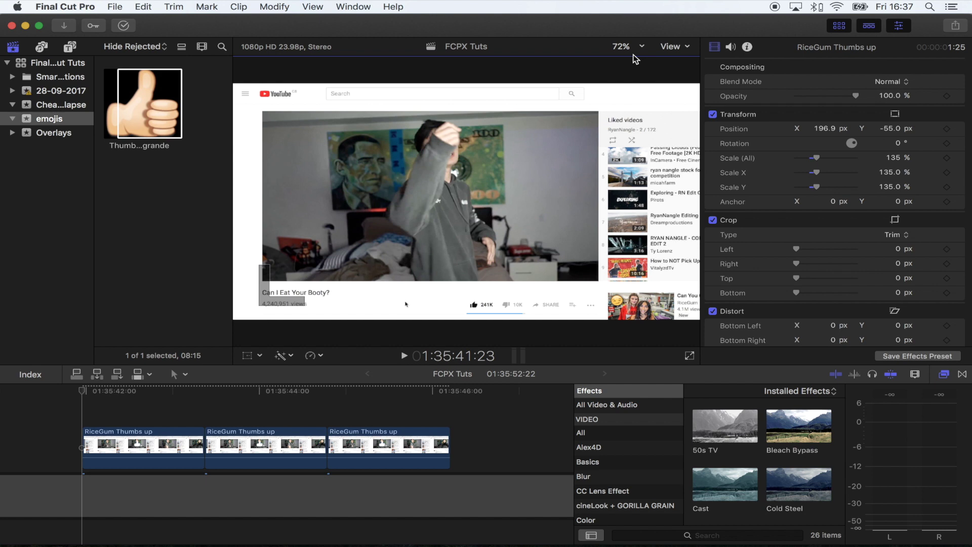
Step: Play the RiceGum clips on the timeline, then preview the thumbs-up emoji clip from the Browser
key("space")
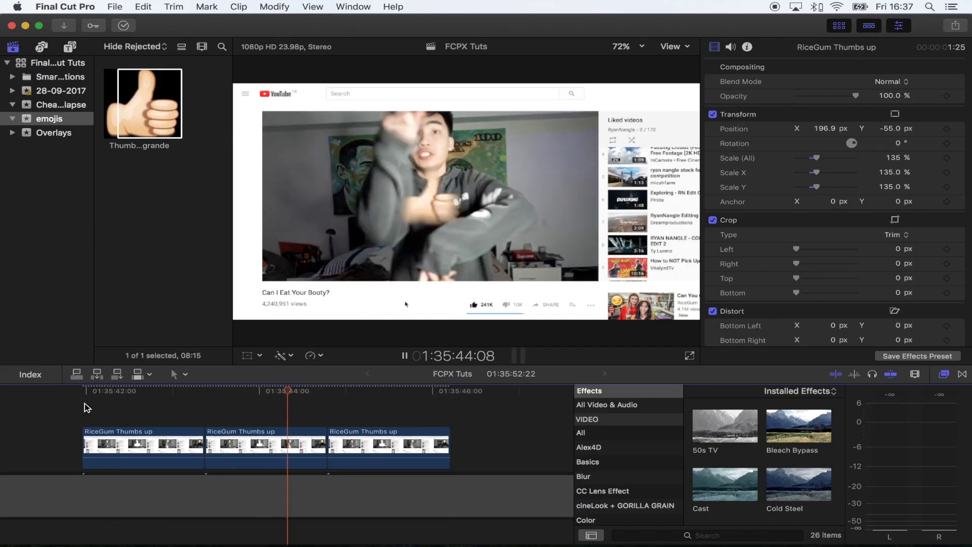
key("space")
scroll(262, 393, "right", 5)
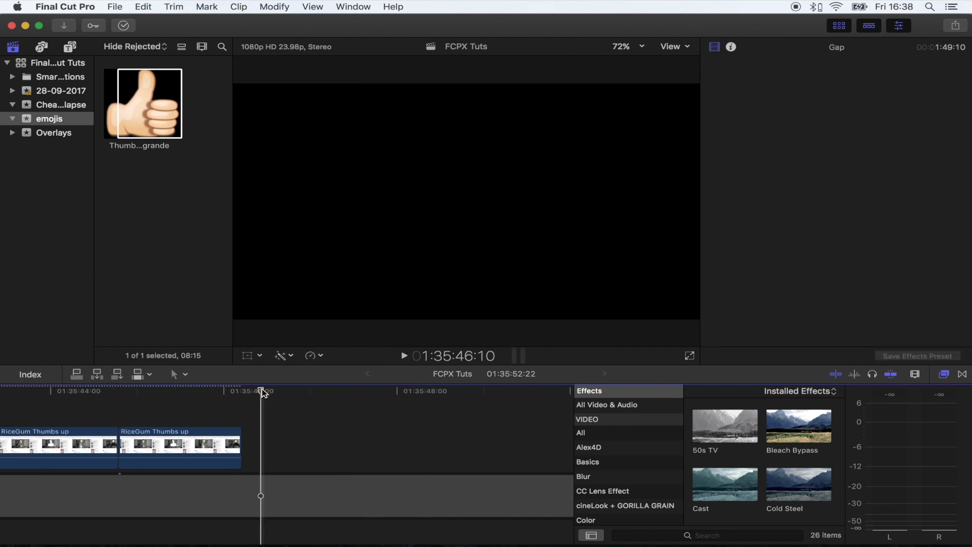
left_click(171, 105)
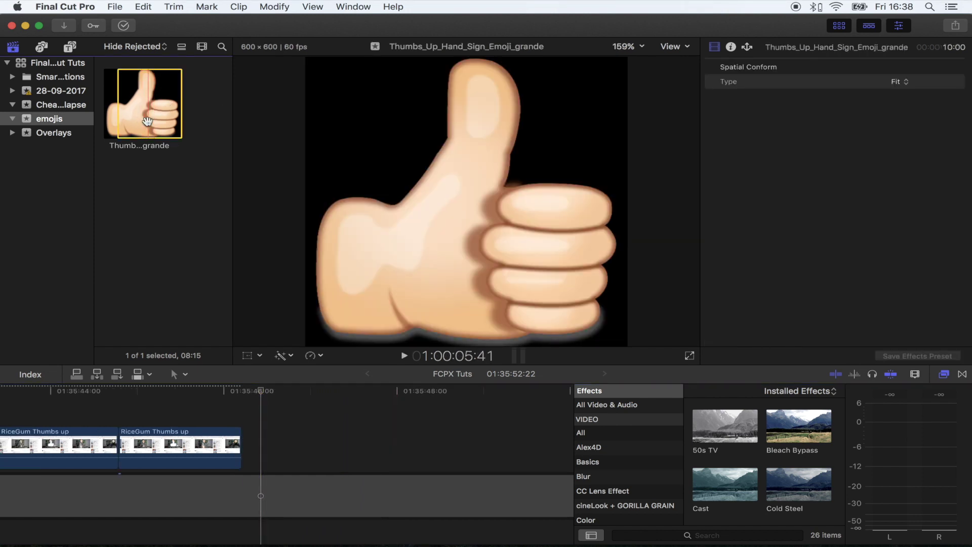
key("super+2")
Step: Scroll the 'thumbs up emoji png' Google Images results in Safari, then return to Final Cut Pro
left_click(115, 529)
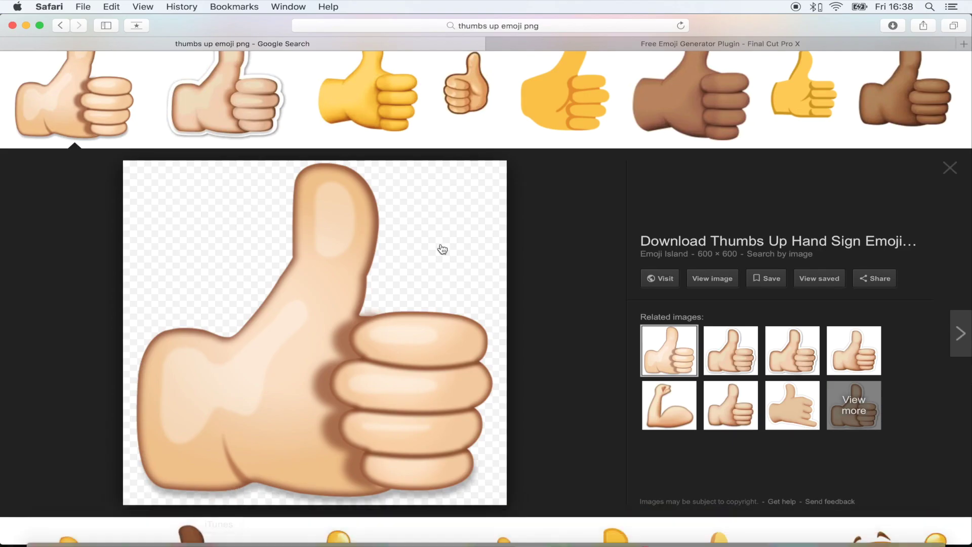
scroll(441, 249, "up", 3)
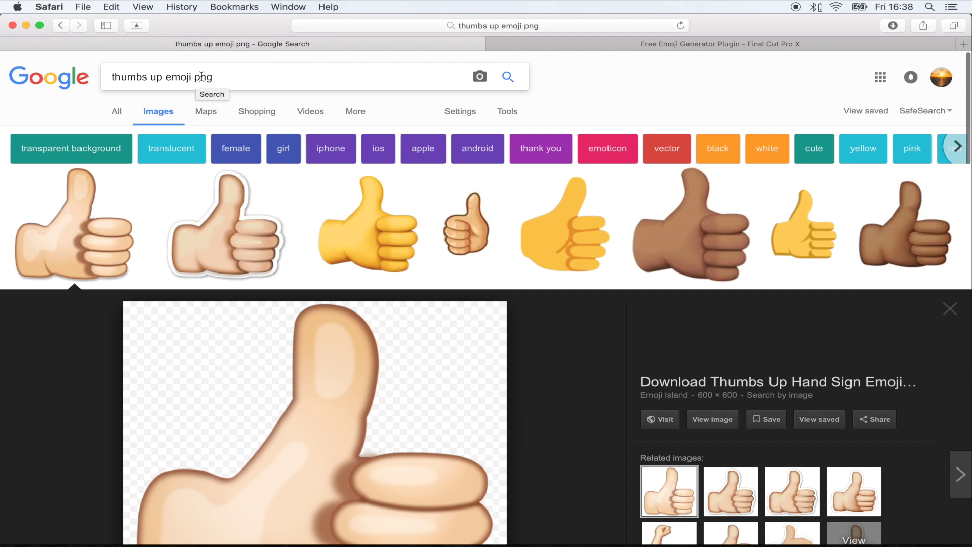
scroll(467, 247, "down", 5)
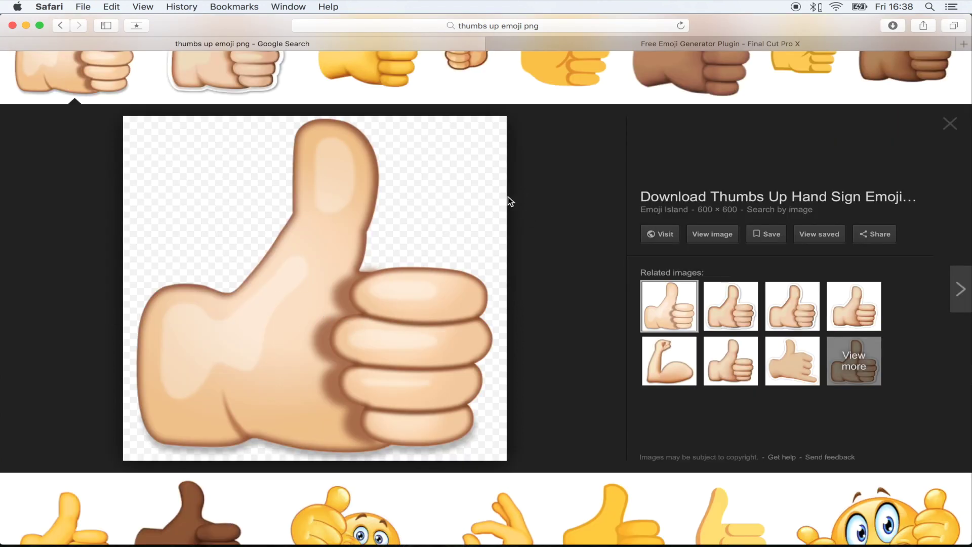
left_click(702, 539)
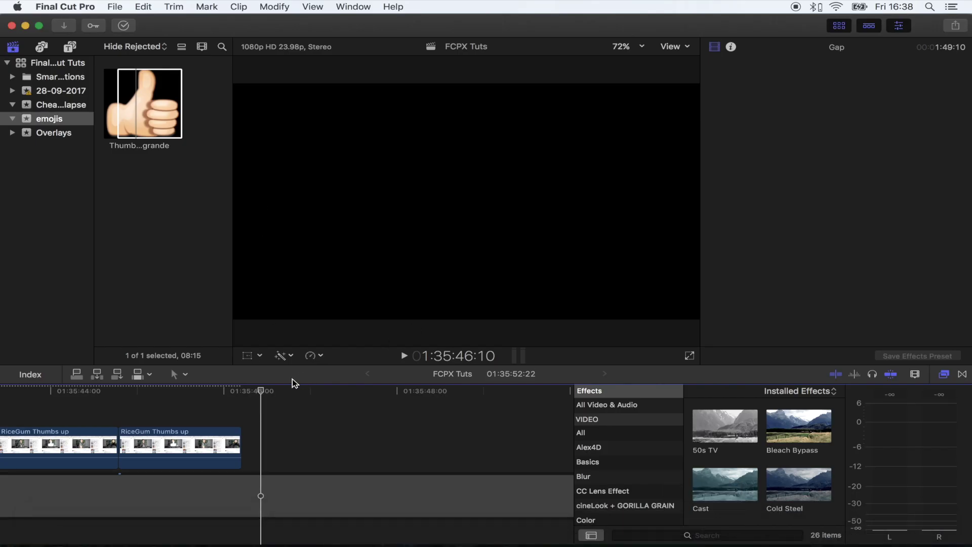
Step: Place the thumbs-up emoji clip on the timeline right after the RiceGum clips
left_click_drag(142, 106, 281, 455)
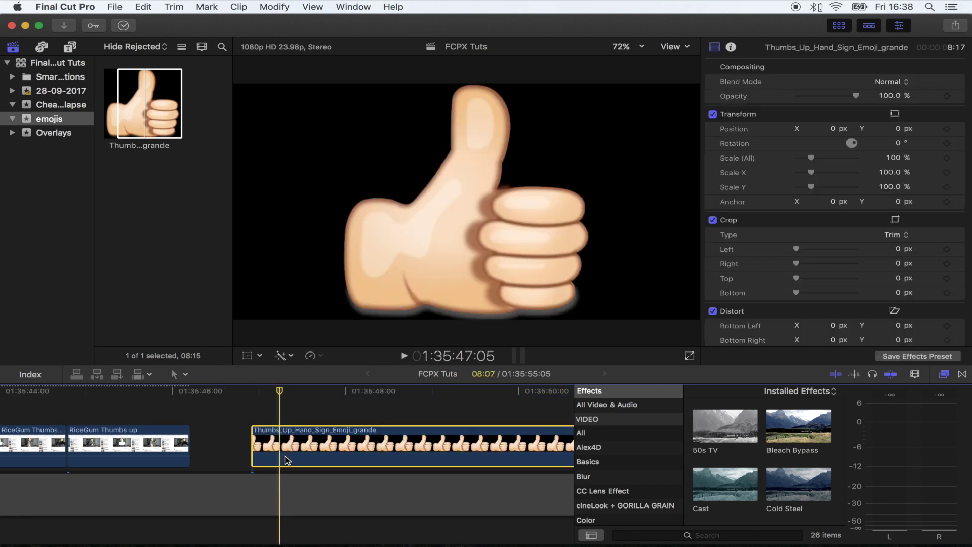
left_click_drag(279, 391, 144, 391)
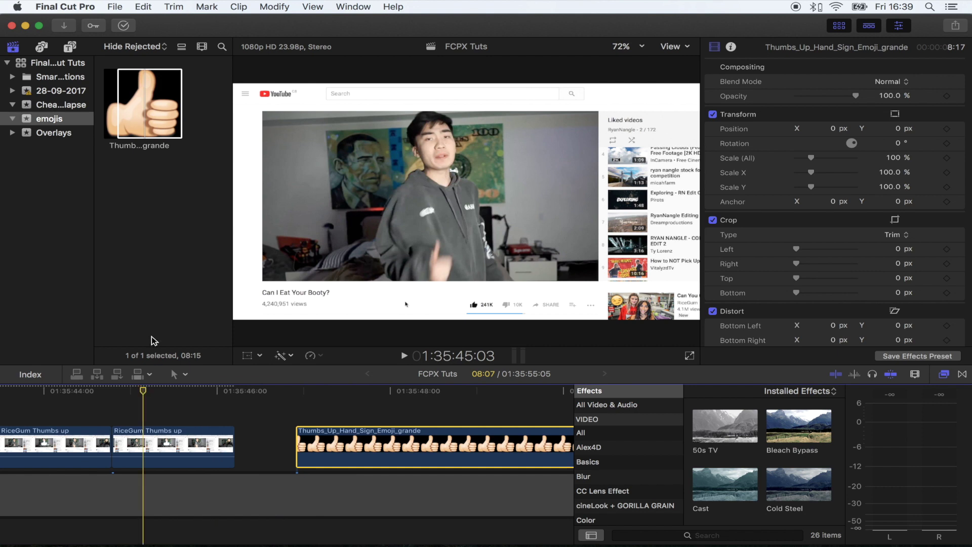
key("Right")
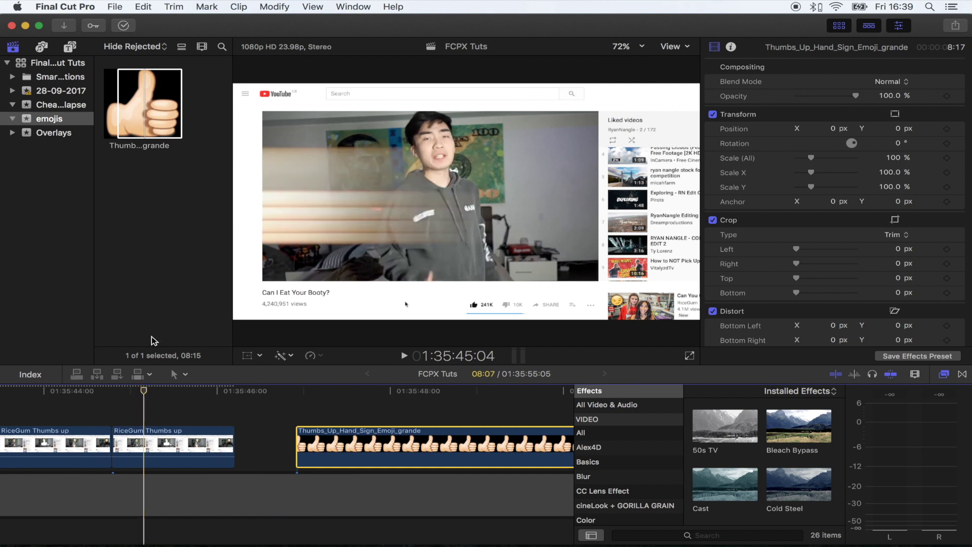
key("Right")
key("Right")
key("Right")
key("Right")
key("Right")
key("Right")
key("Right")
key("Right")
key("Right")
key("Right")
key("Right")
key("Right")
key("Right")
key("Right")
key("Right")
key("Right")
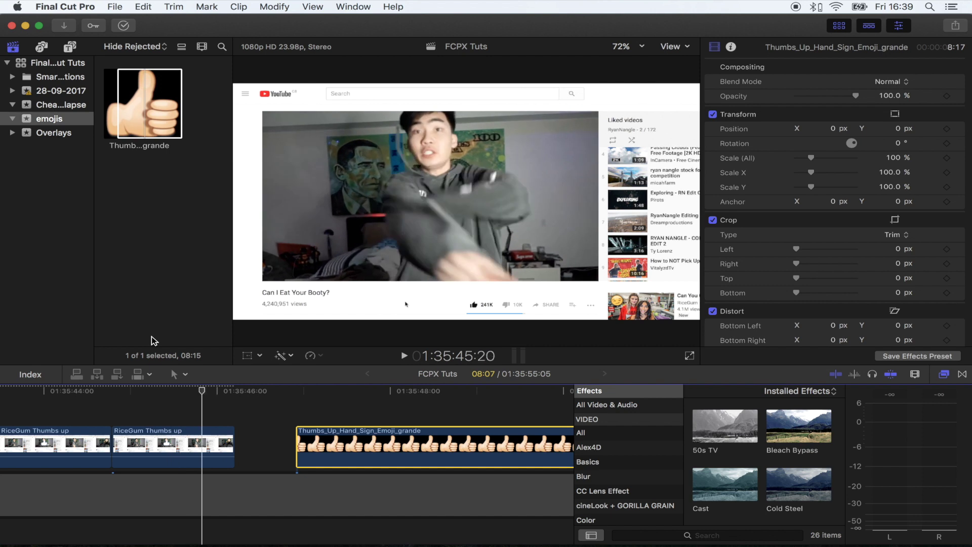
Step: Blade the emoji clip a few frames in and delete the trailing piece, leaving 16 frames
key("Down")
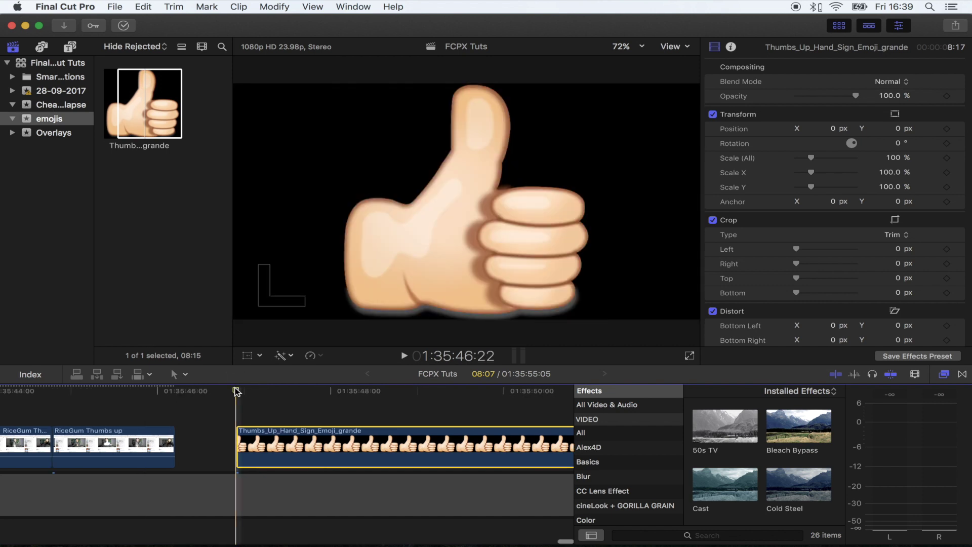
key("Right")
key("Right")
key("Right")
key("Right")
key("Right")
key("Right")
key("Right")
key("Right")
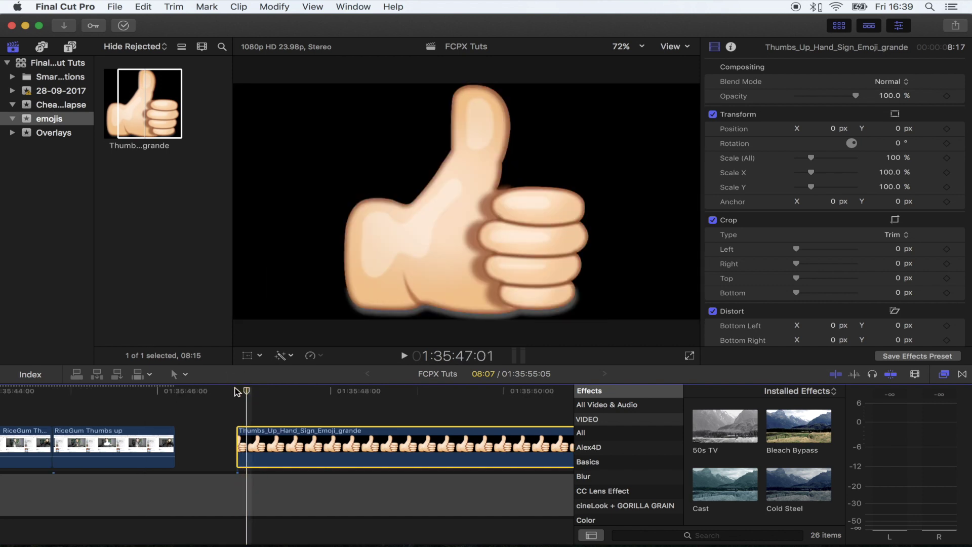
key("Right")
key("Right")
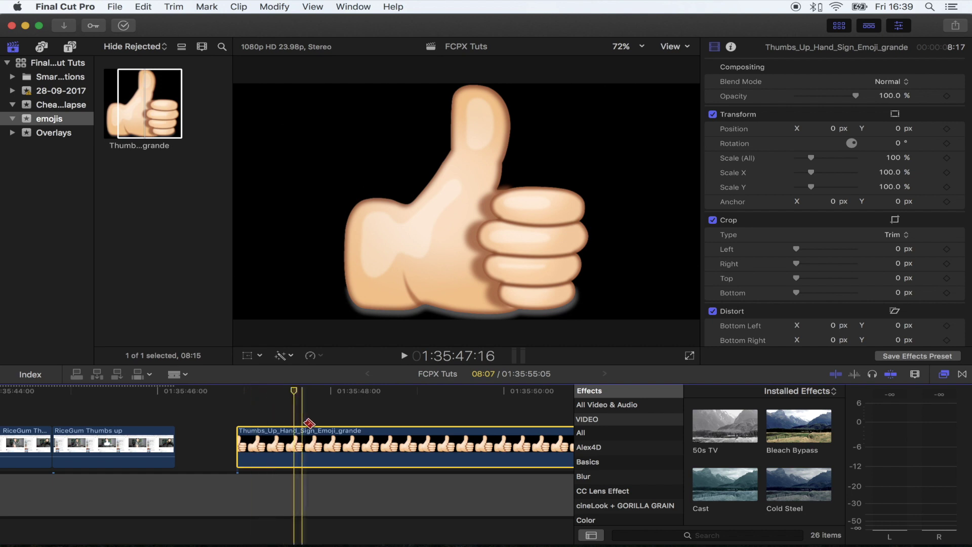
key("b")
left_click(296, 443)
key("a")
left_click(302, 440)
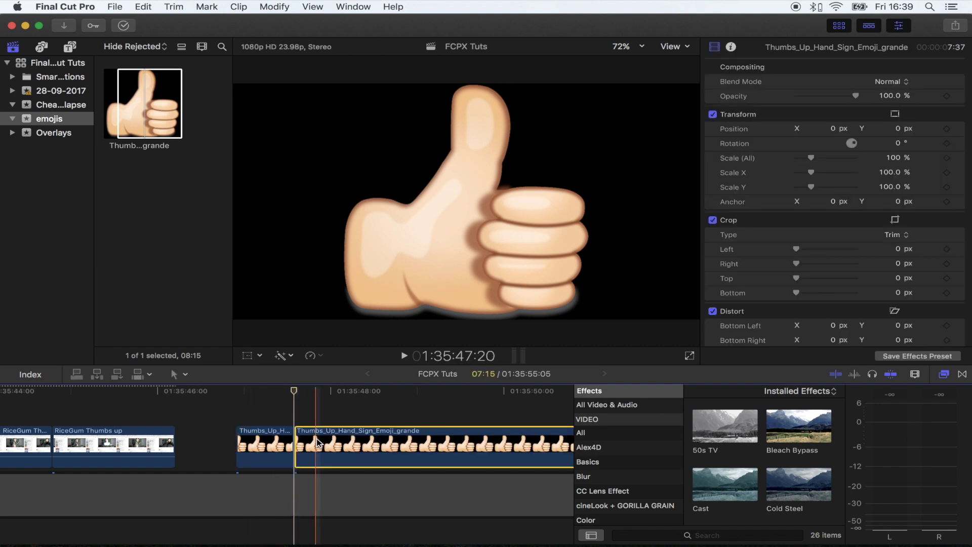
key("Delete")
Step: Select the trimmed emoji clip at 01:35:47:03 and start reducing its overall scale
left_click_drag(303, 392, 256, 394)
key("c")
left_click_drag(818, 157, 805, 159)
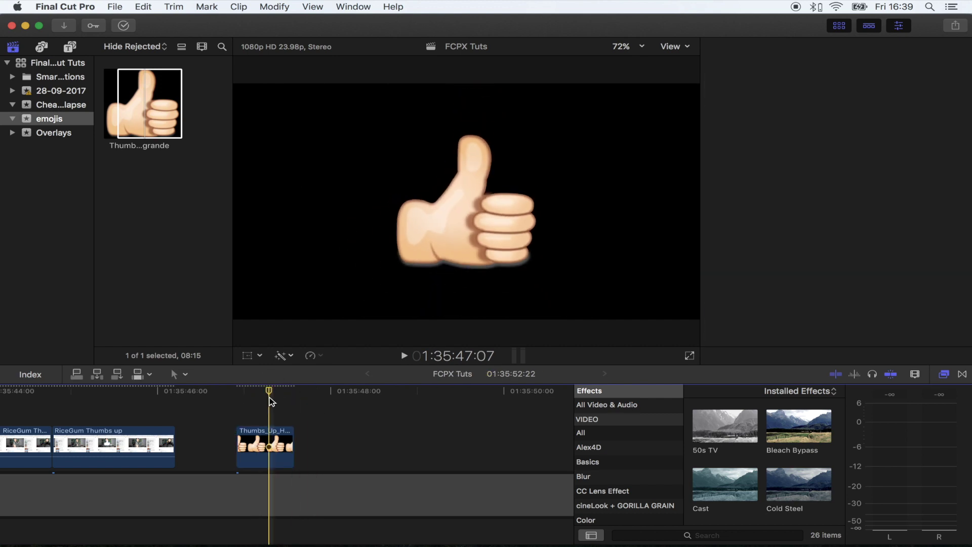
Step: Keyframe the emoji's transform at 57% scale, placed off-screen left at X −1303.5 px, Y 0
left_click(269, 445)
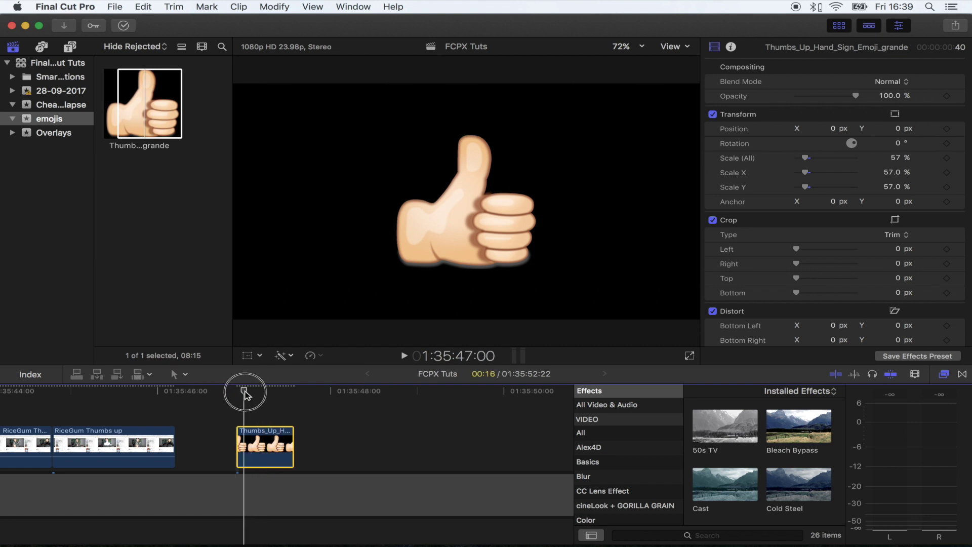
left_click(248, 355)
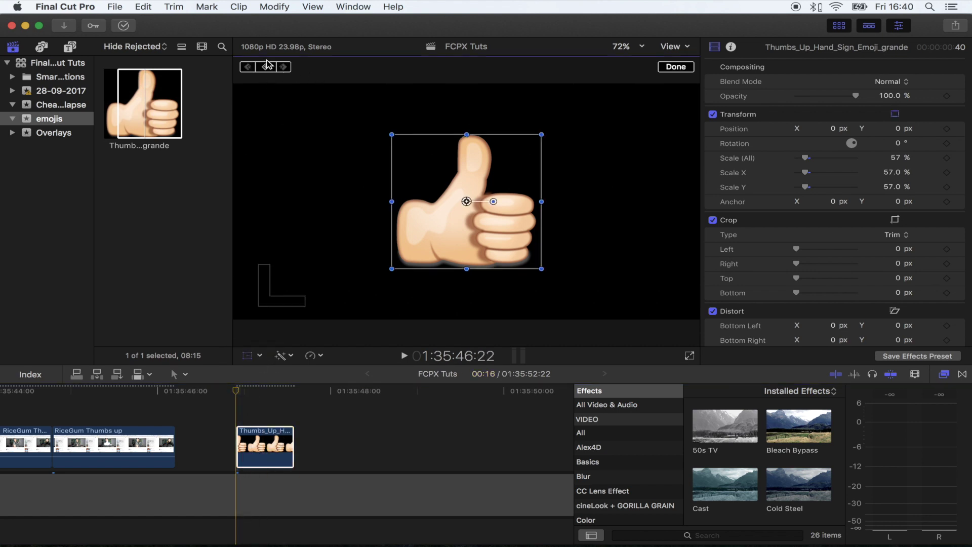
left_click(267, 66)
left_click(635, 48)
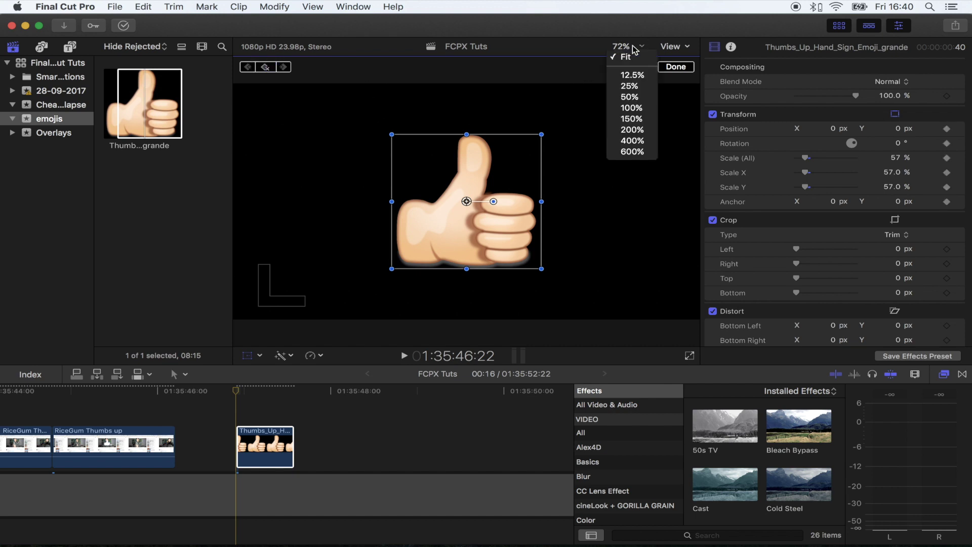
left_click(630, 96)
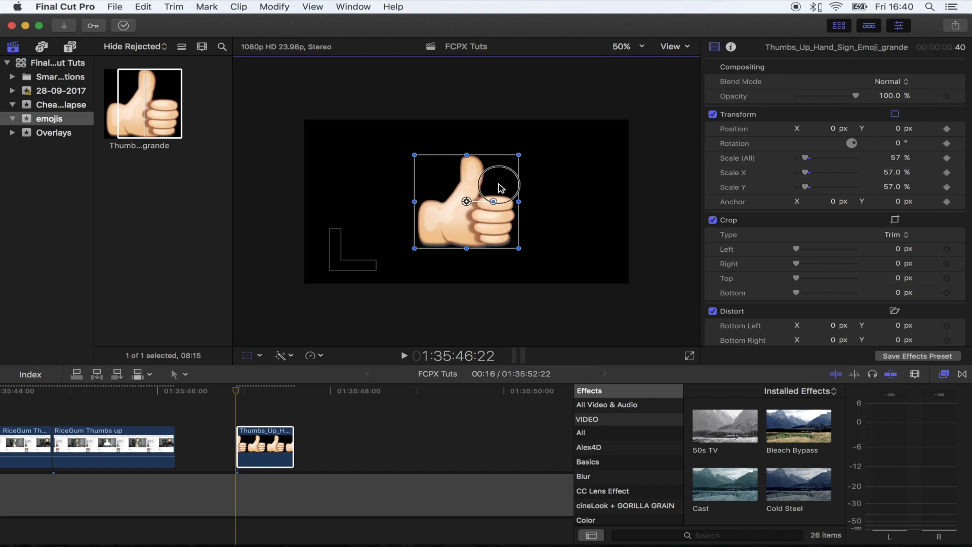
left_click_drag(508, 197, 277, 192)
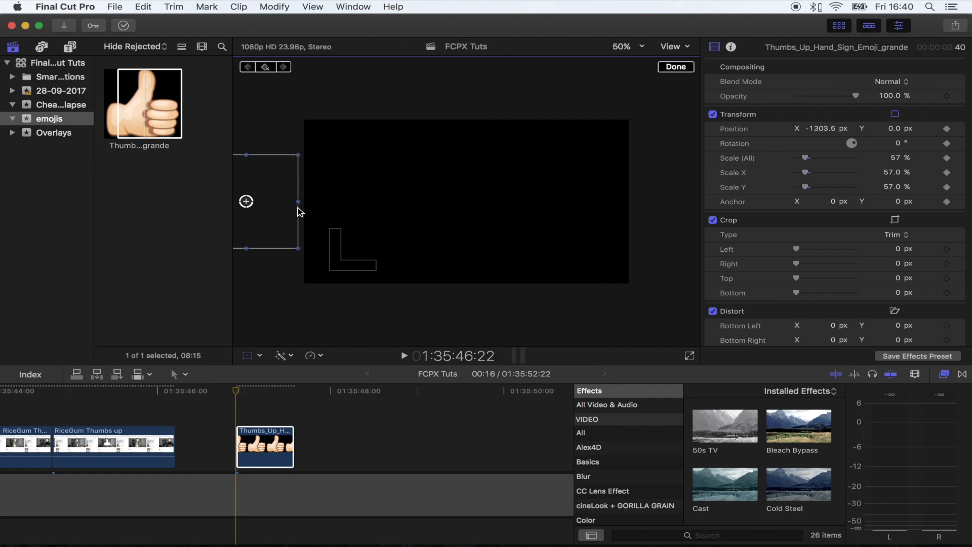
left_click(246, 390)
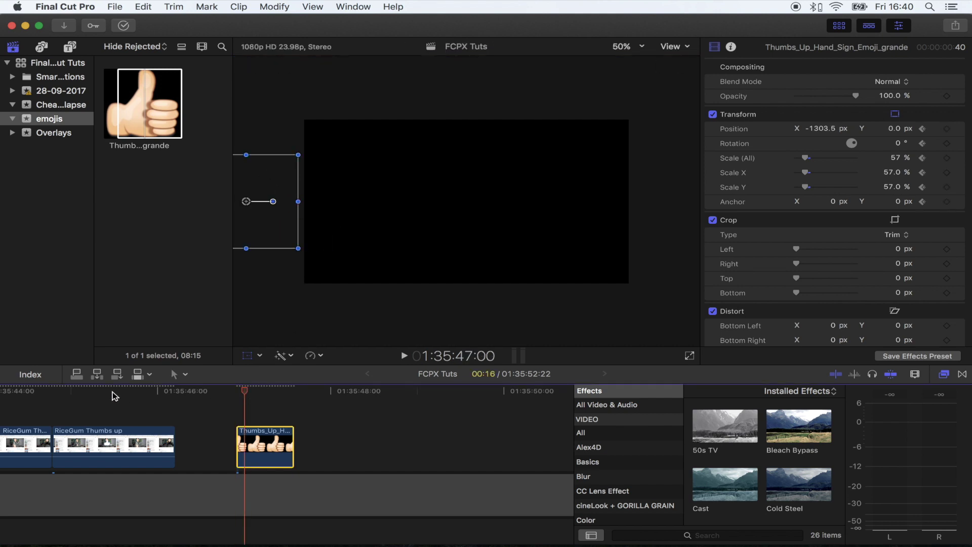
Step: Keyframe the emoji arriving at frame centre (X −0.5 px, Y 0) by 01:35:47:03
left_click_drag(114, 395, 85, 396)
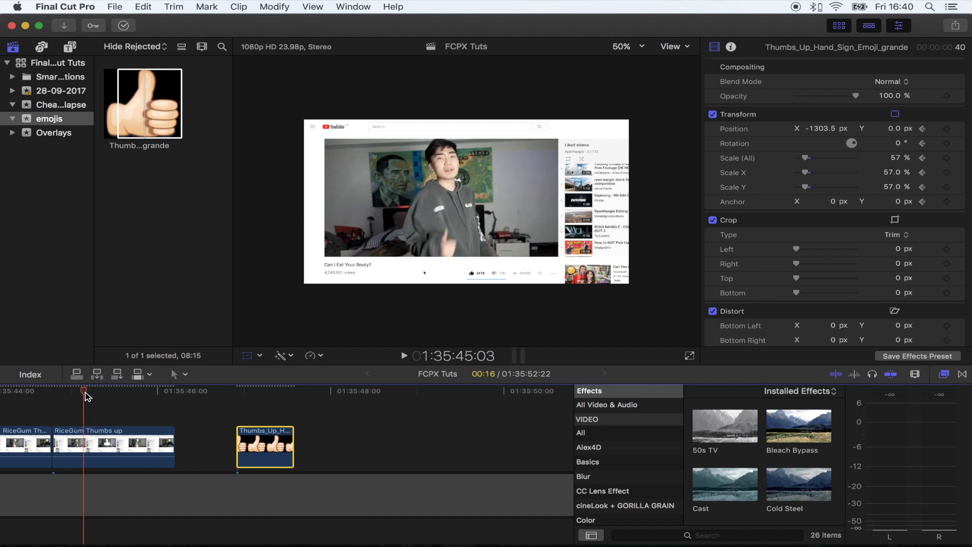
key("Right")
key("Right")
key("Right")
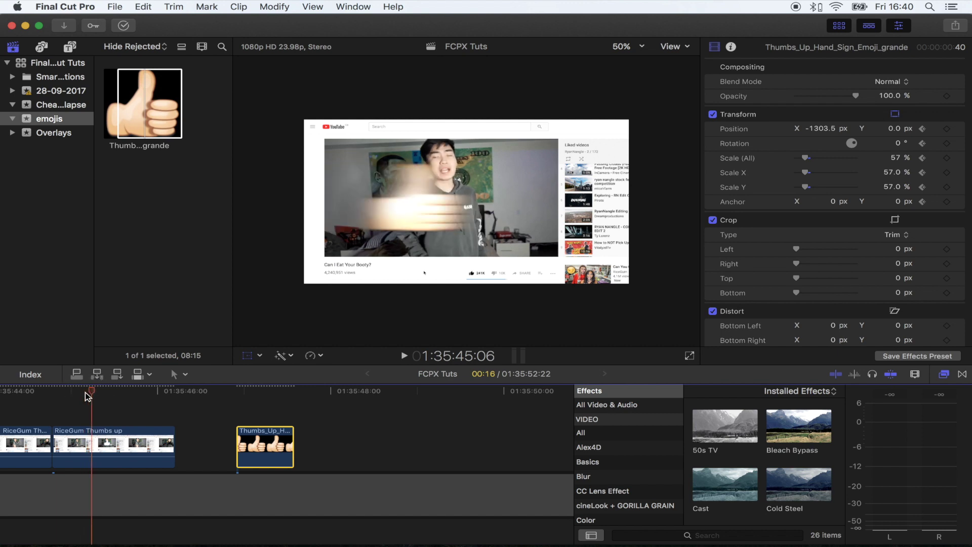
key("Left")
key("Left")
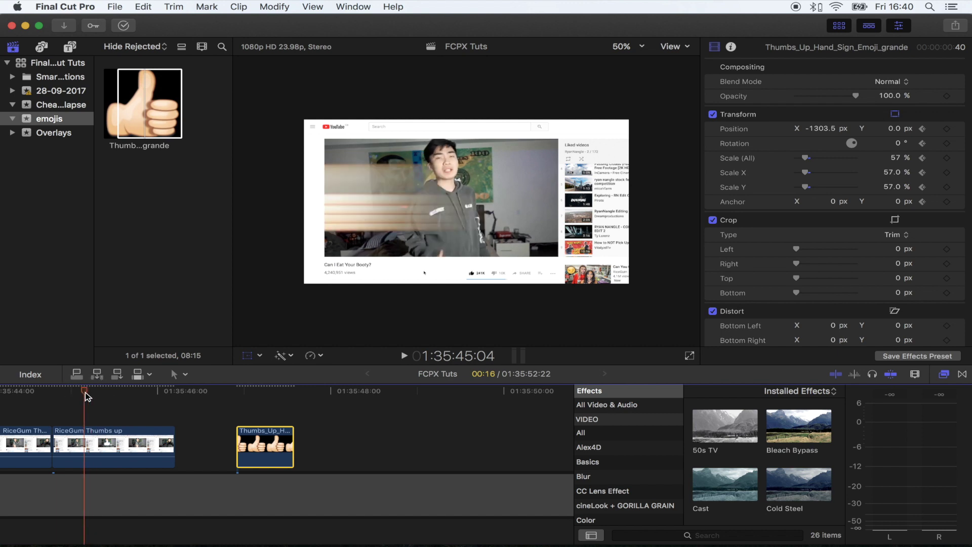
key("Right")
key("Right")
key("Right")
key("Right")
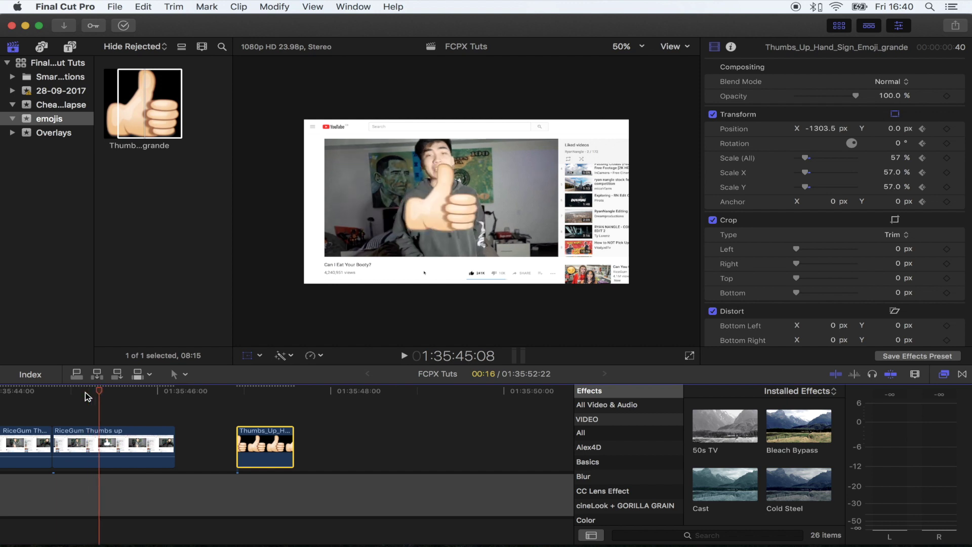
left_click(236, 391)
key("Right")
key("Right")
key("Right")
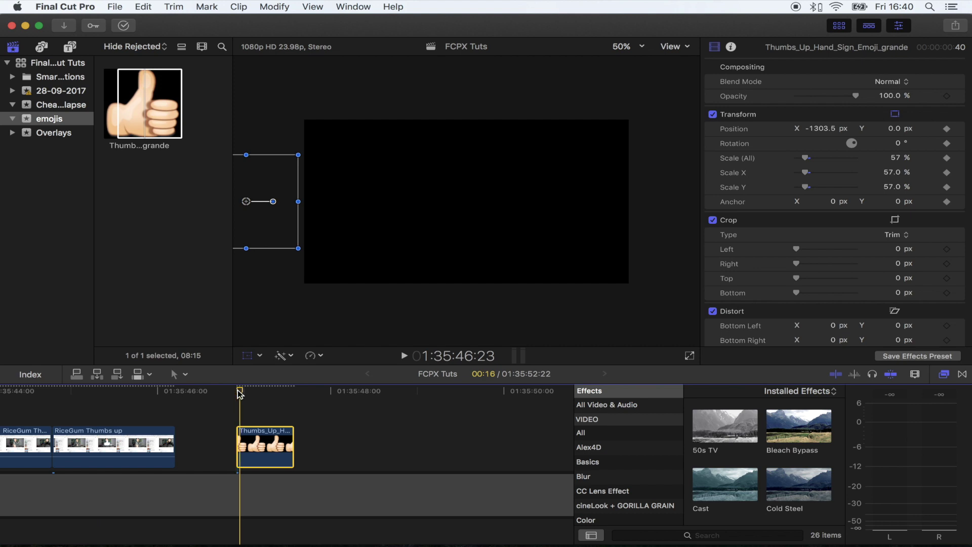
key("Right")
key("Right")
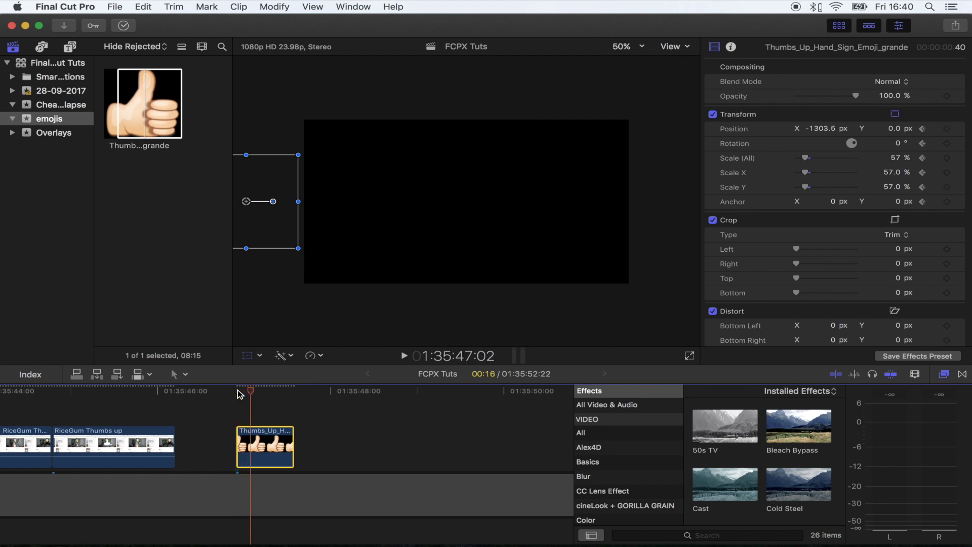
key("super+equal")
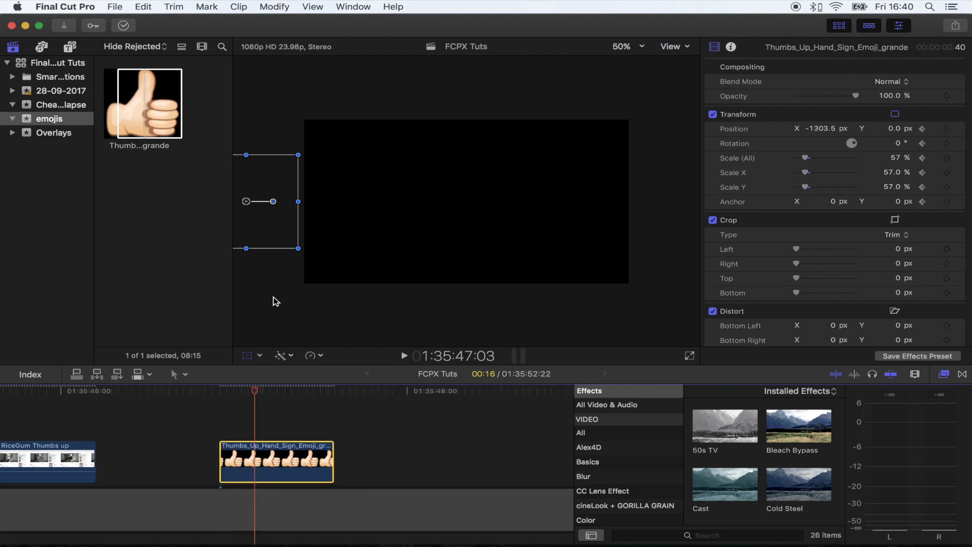
left_click_drag(246, 201, 467, 202)
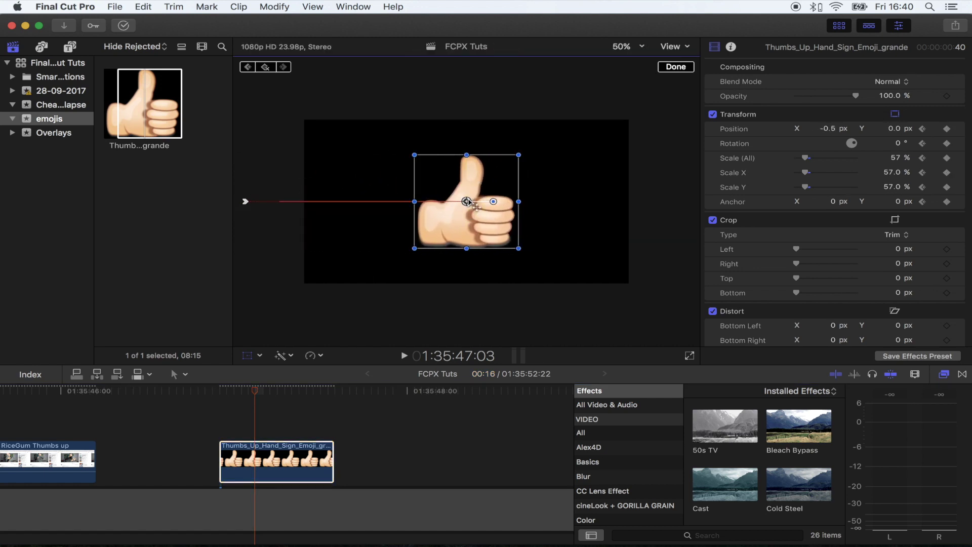
key("Right")
key("Right")
key("Right")
key("Right")
key("Right")
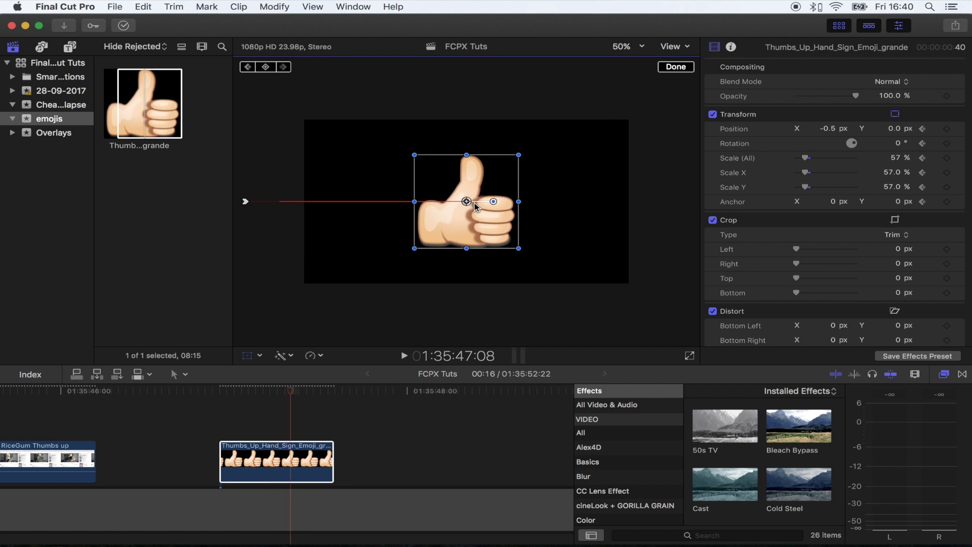
left_click(266, 67)
Step: One frame later, enlarge the emoji's Scale (All) from 57% to 67%
key("Right")
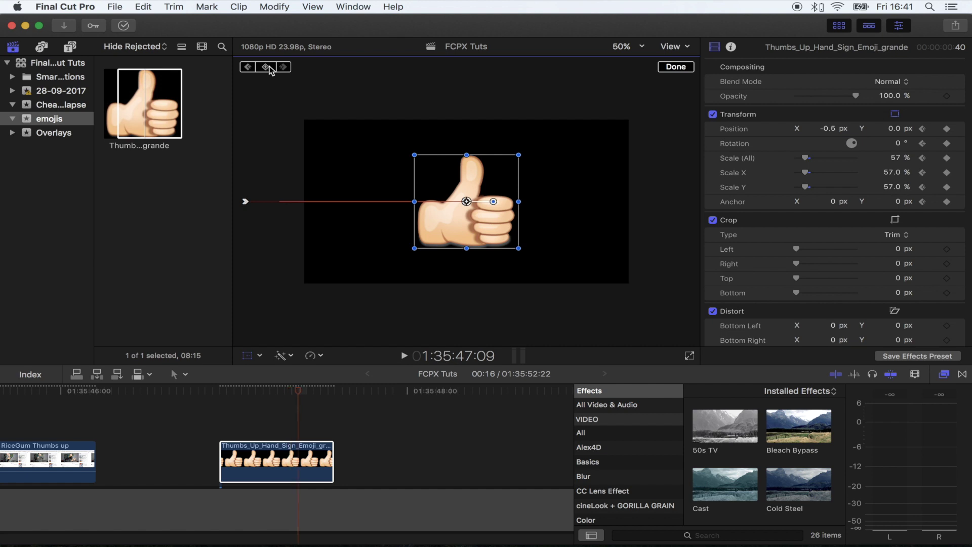
left_click(807, 161)
left_click_drag(807, 161, 808, 161)
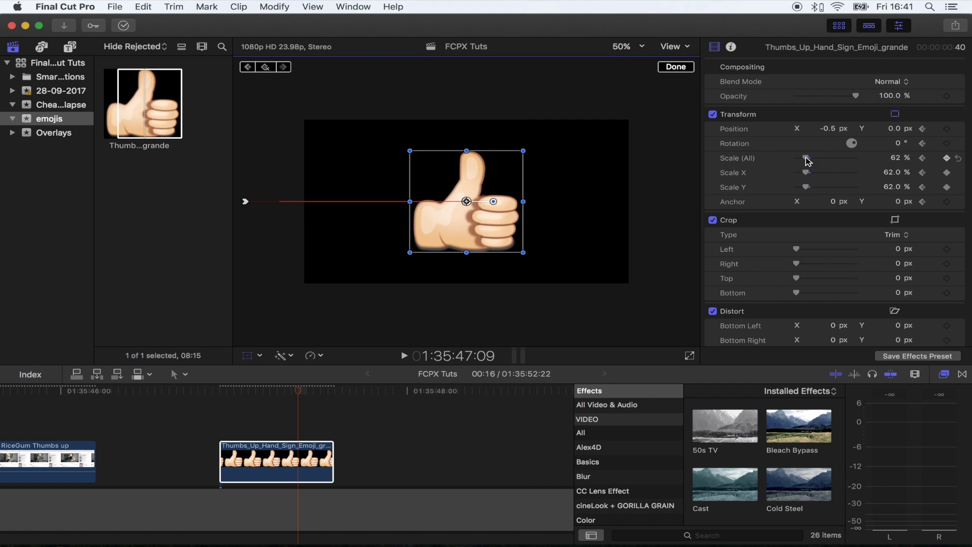
left_click(807, 161)
left_click_drag(807, 161, 807, 162)
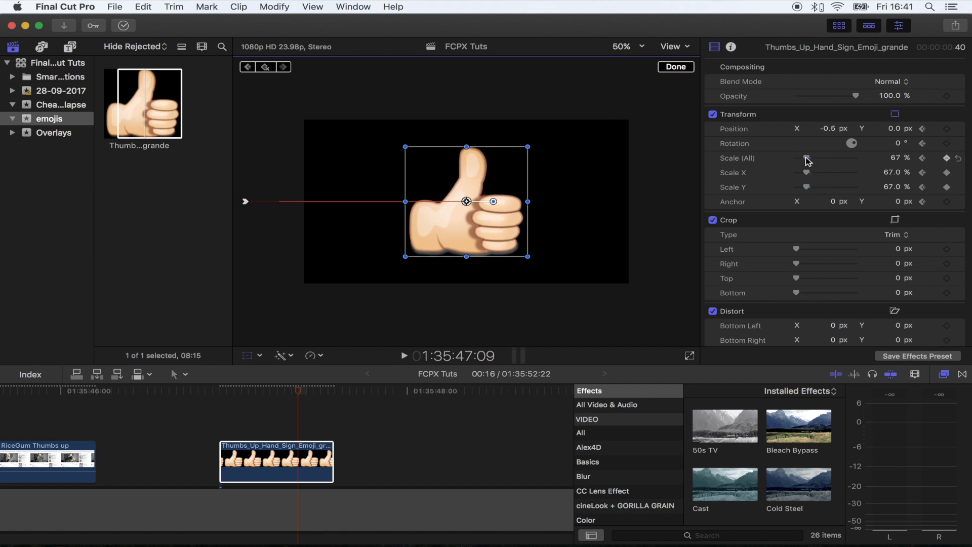
Step: Shrink the emoji's Scale (All) to 0% on the clip's last frame
left_click_drag(304, 393, 334, 393)
key("Left")
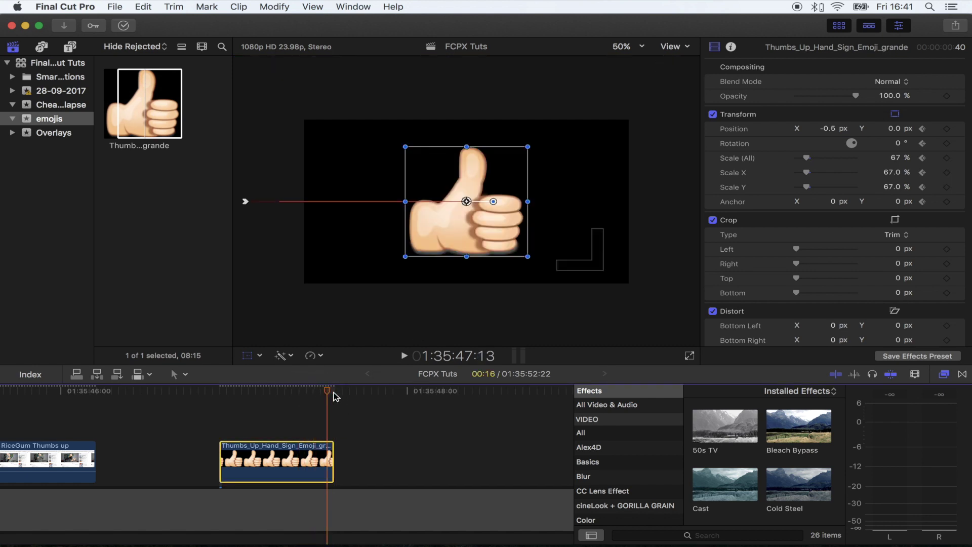
left_click_drag(807, 158, 793, 169)
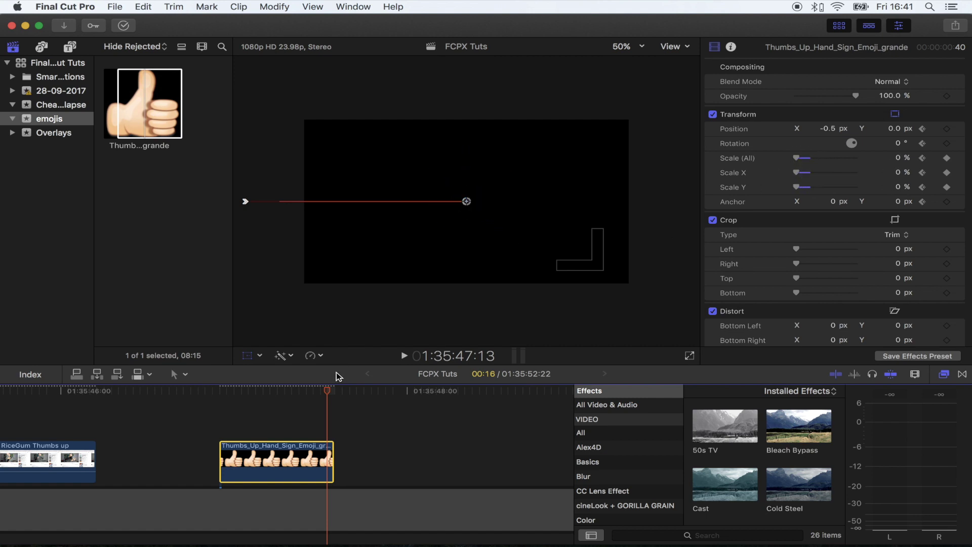
Step: Play back the emoji's bounce and shrink-away animation to review it
scroll(336, 405, "left", 3)
left_click_drag(311, 390, 293, 390)
key("space")
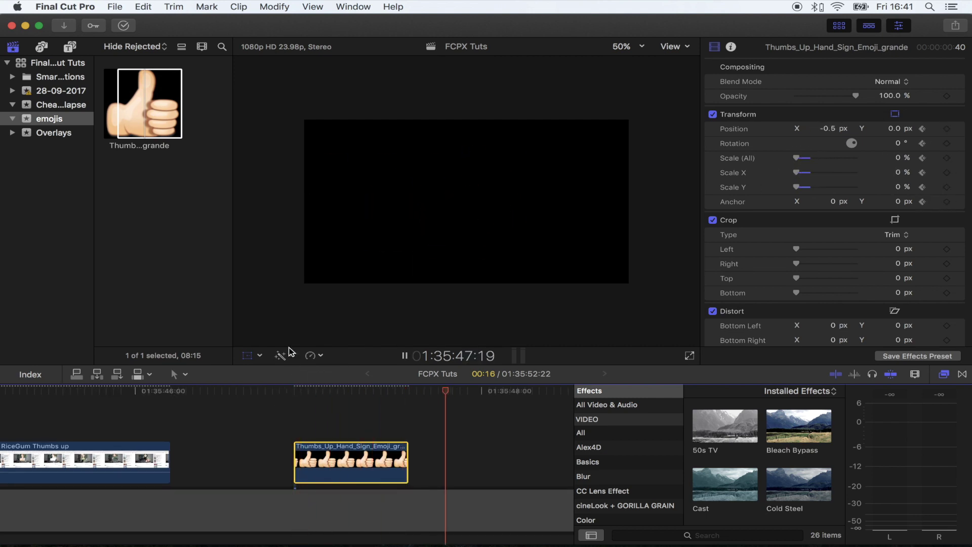
left_click(302, 390)
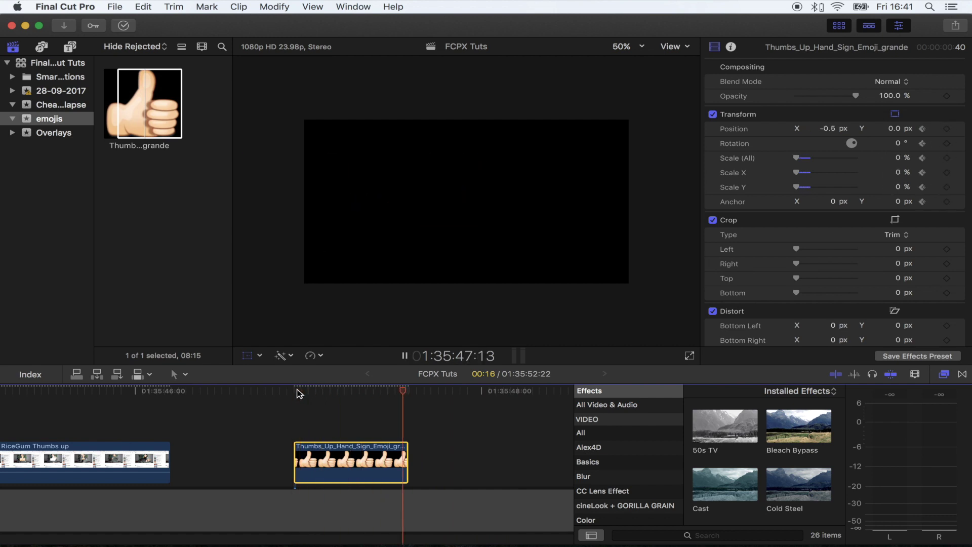
key("space")
scroll(298, 395, "left", 3)
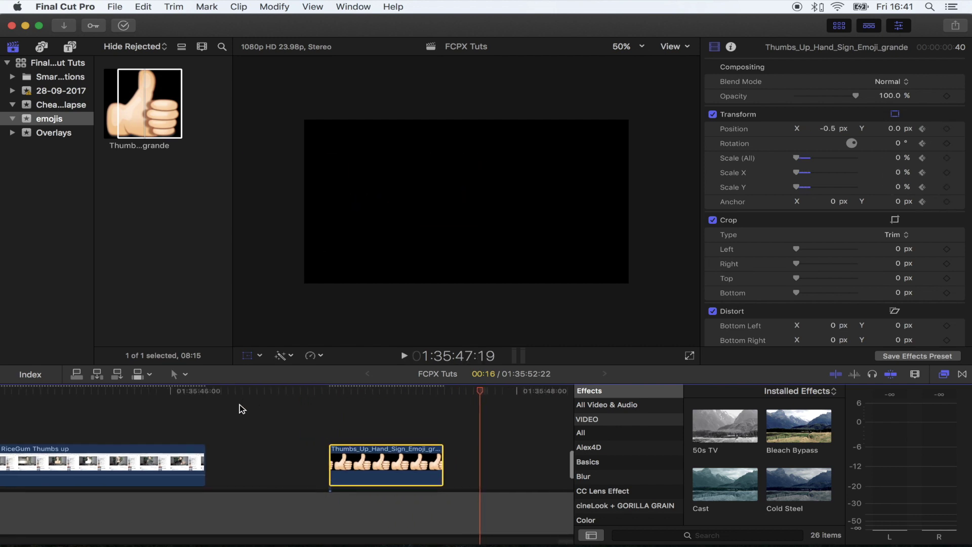
left_click(342, 391)
key("space")
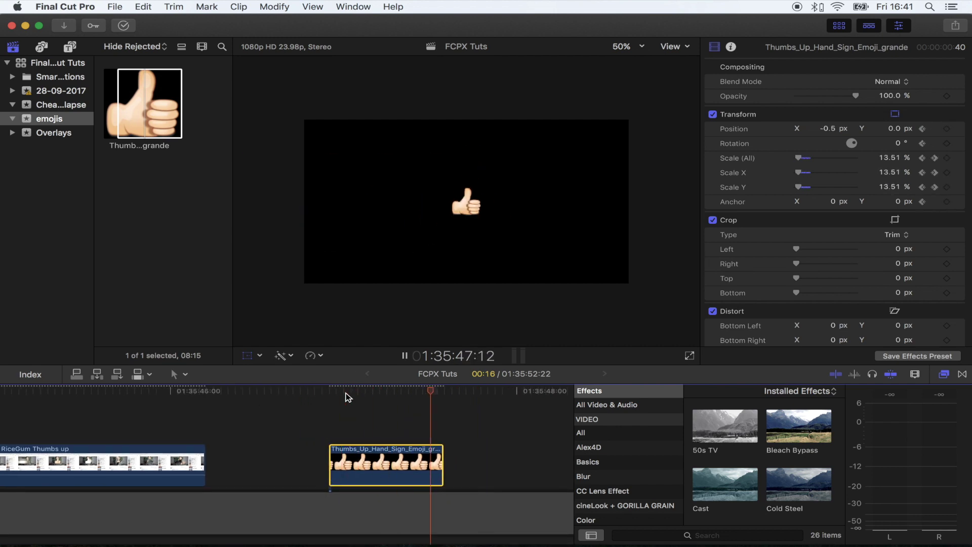
key("space")
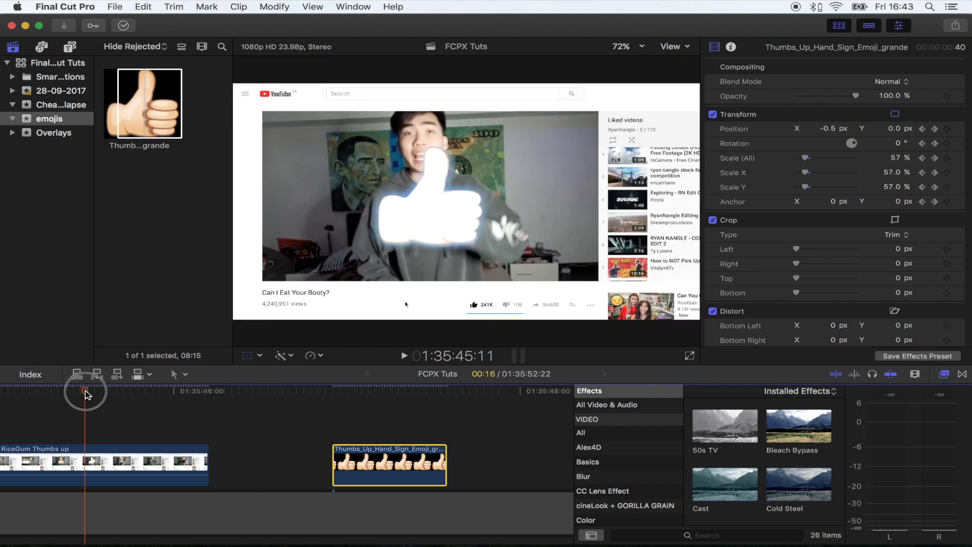
left_click_drag(83, 390, 84, 390)
left_click(375, 466)
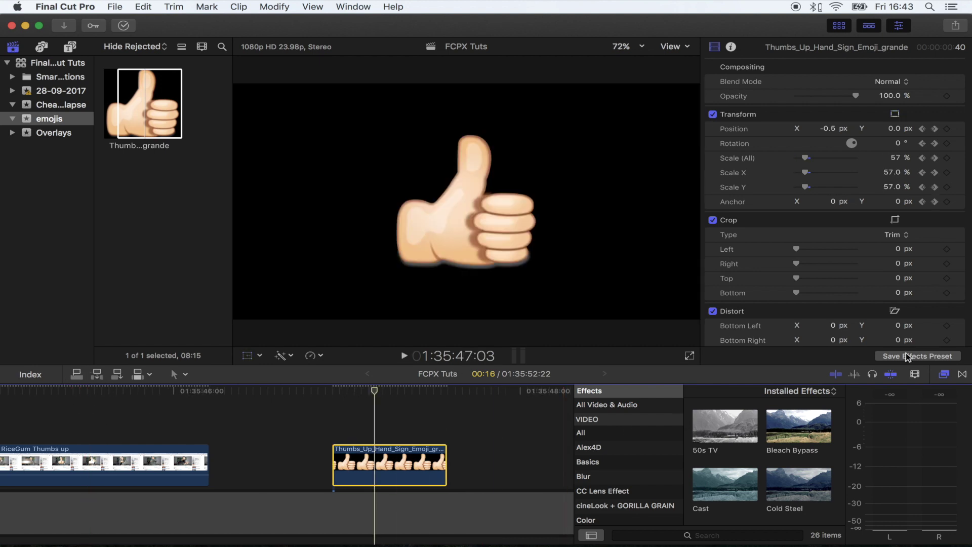
left_click(637, 405)
Step: Apply the Glow effect to the thumbs-up clip and keyframe its Amount at 0
left_click(693, 535)
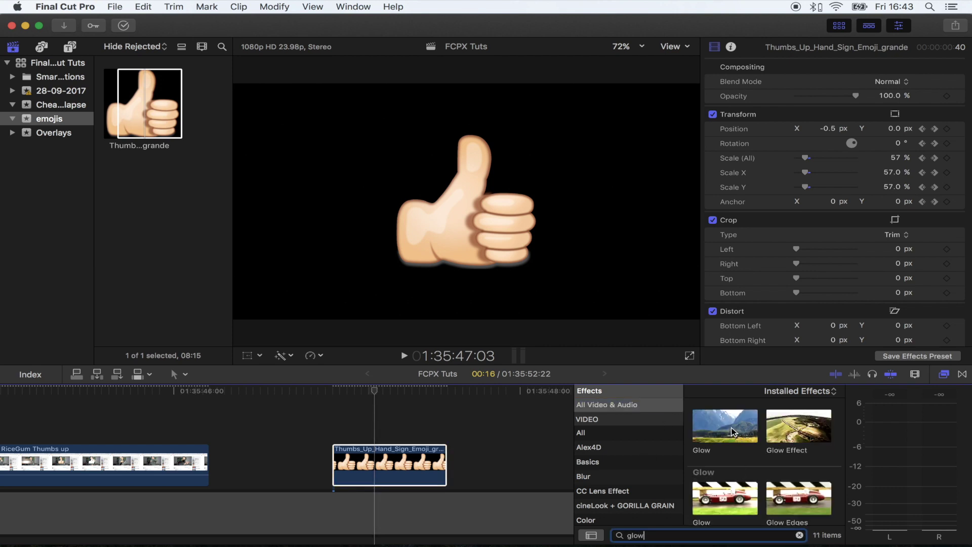
left_click_drag(732, 431, 369, 466)
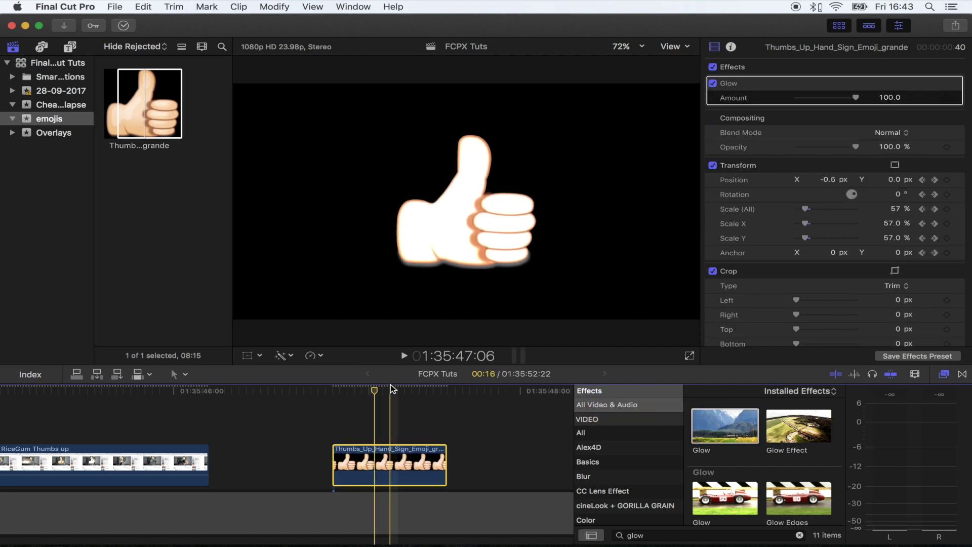
left_click_drag(855, 98, 768, 102)
key("Left")
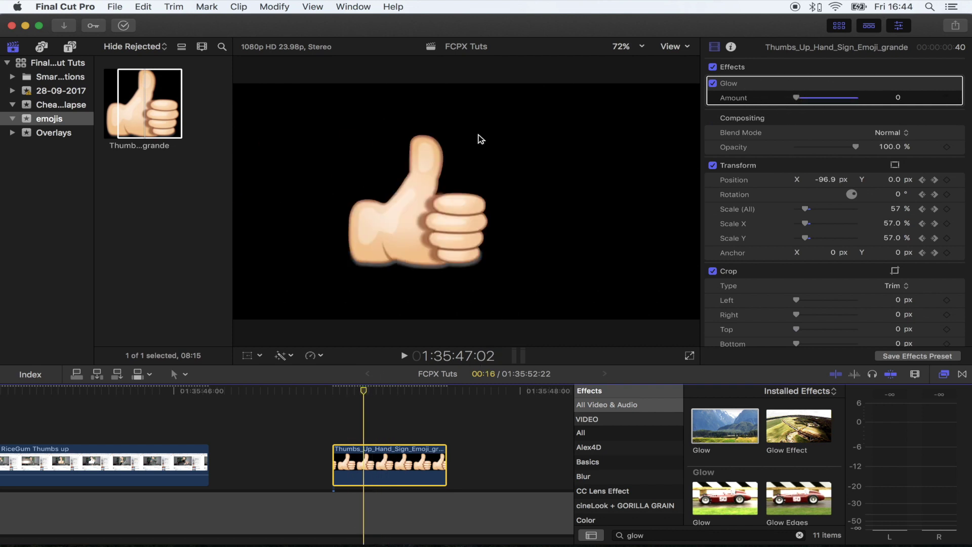
key("Right")
key("Right")
key("Left")
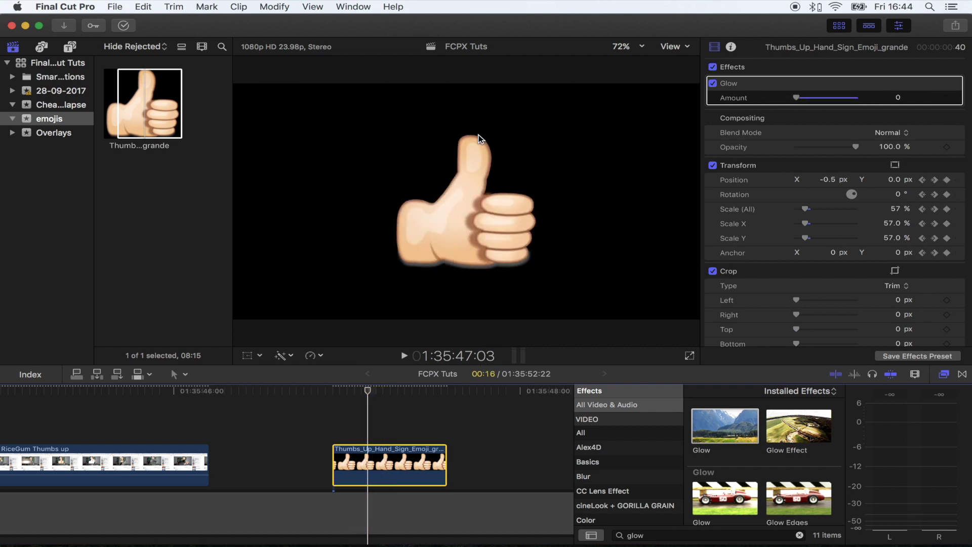
key("Right")
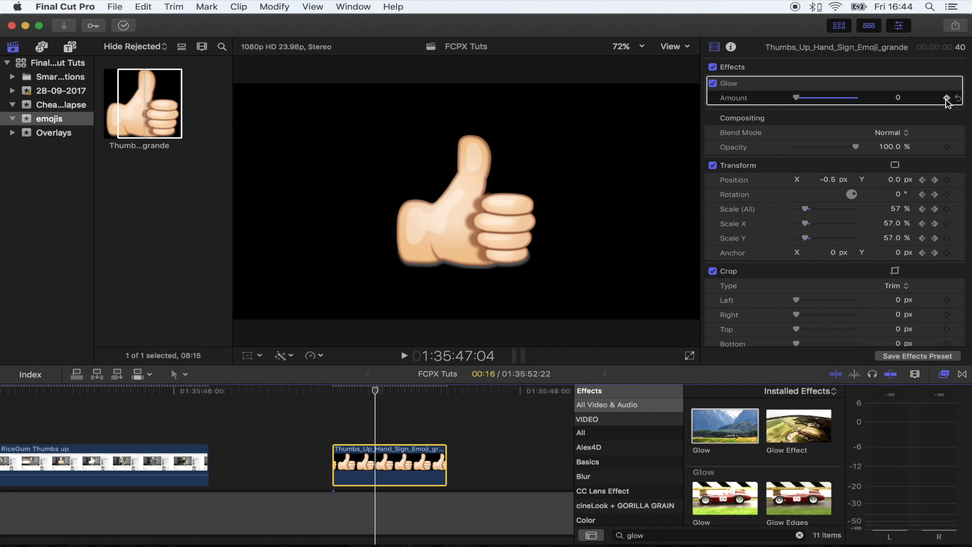
Step: Keyframe Glow Amount up to 100 one frame later, then back to 0, and preview the flash
key("Right")
left_click_drag(816, 97, 869, 104)
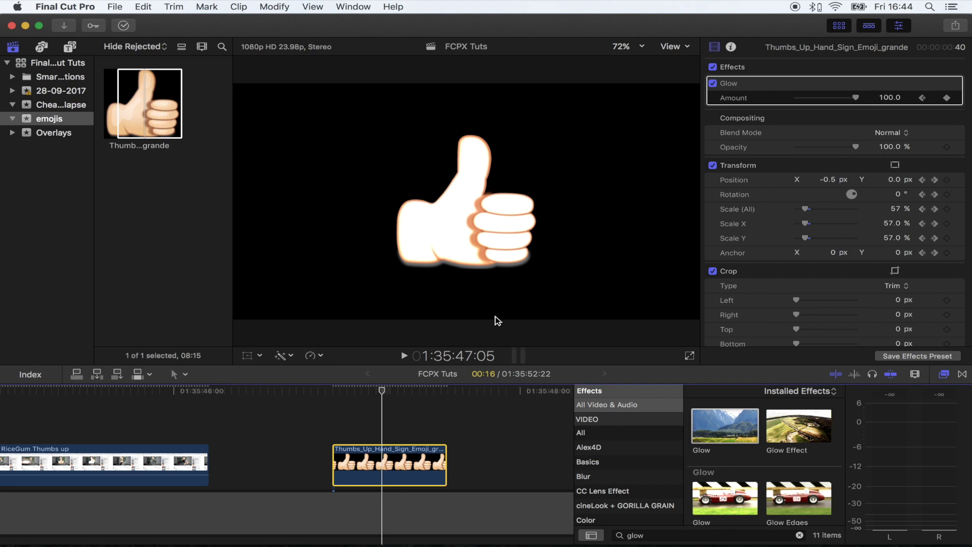
key("Right")
mouse_move(842, 97)
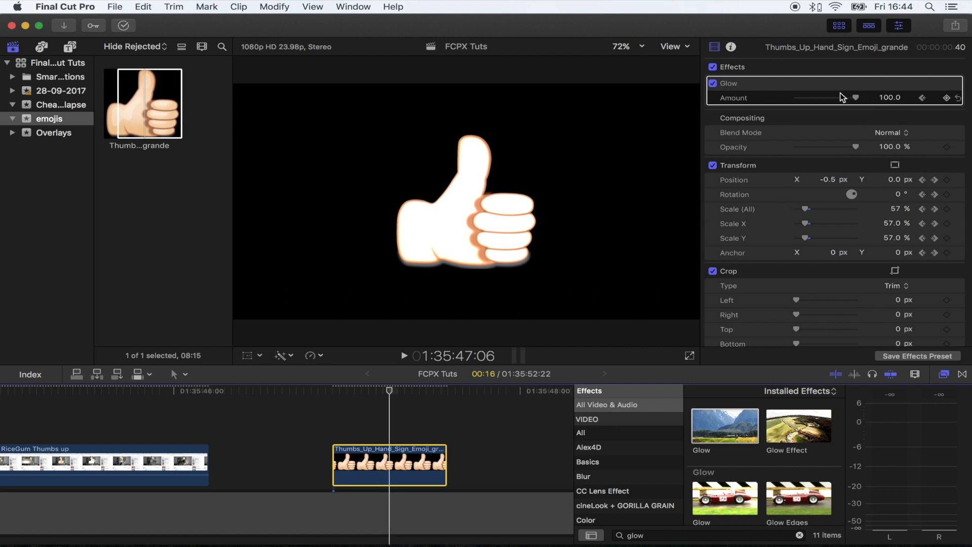
left_click_drag(834, 98, 761, 104)
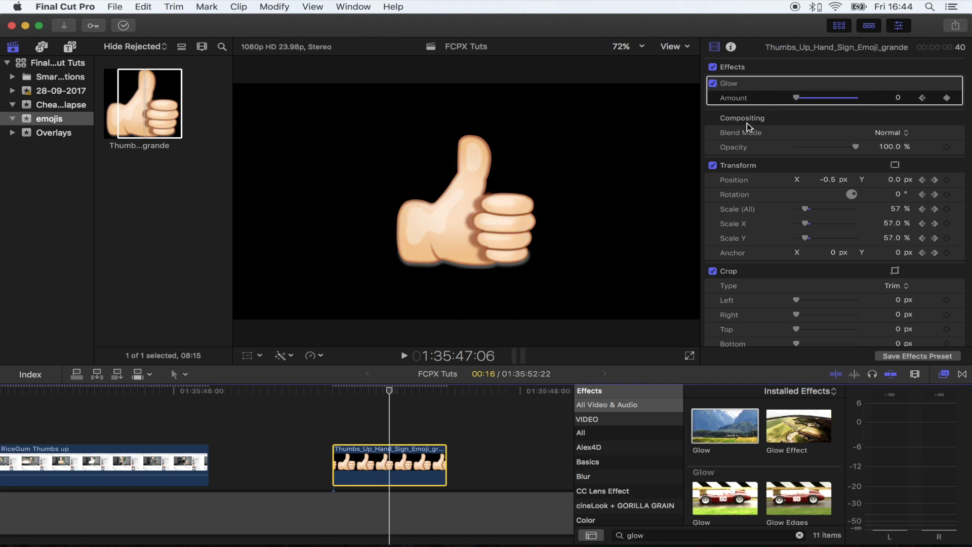
key("shift+slash")
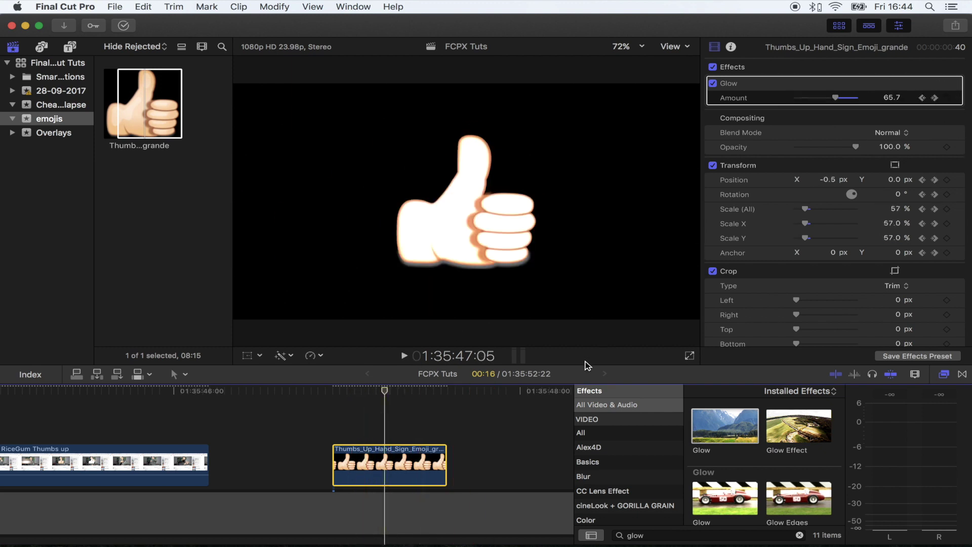
right_click(388, 458)
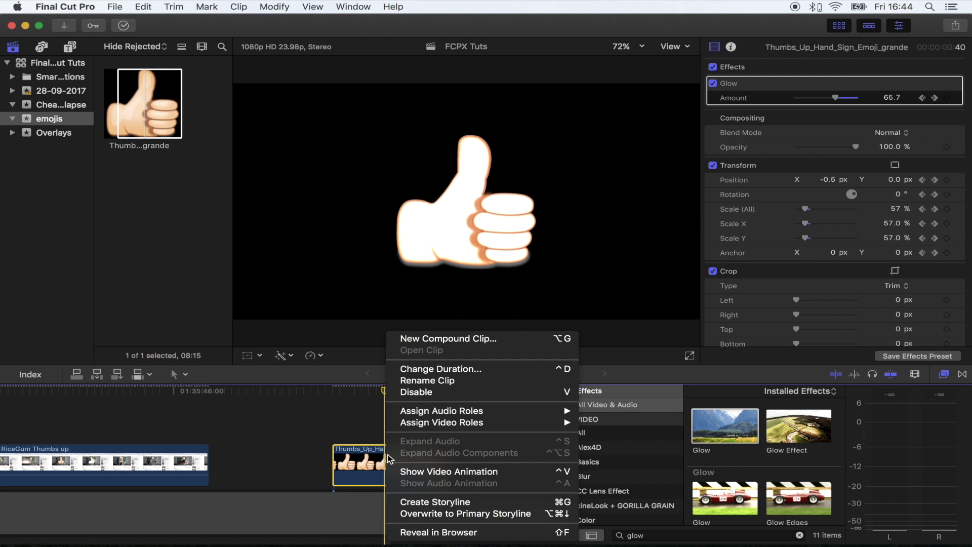
Step: In the video animation editor, shift the Glow Amount keyframe later so it peaks at 01:35:47:06
left_click(439, 476)
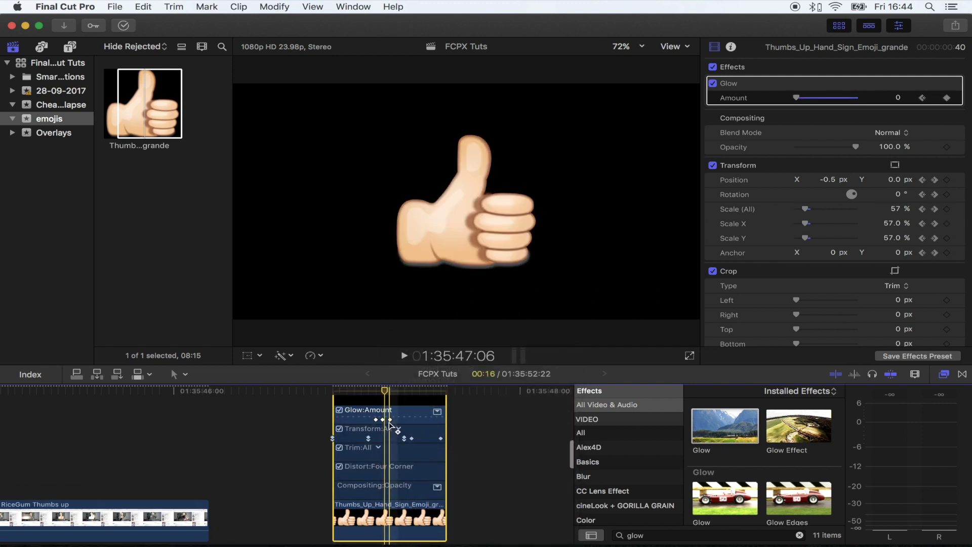
scroll(410, 414, "up", 1)
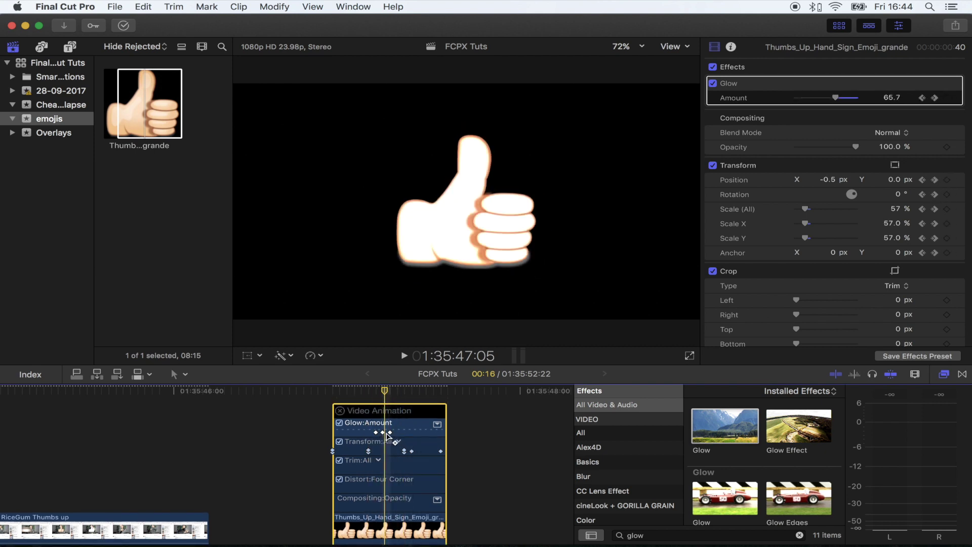
left_click_drag(390, 432, 389, 403)
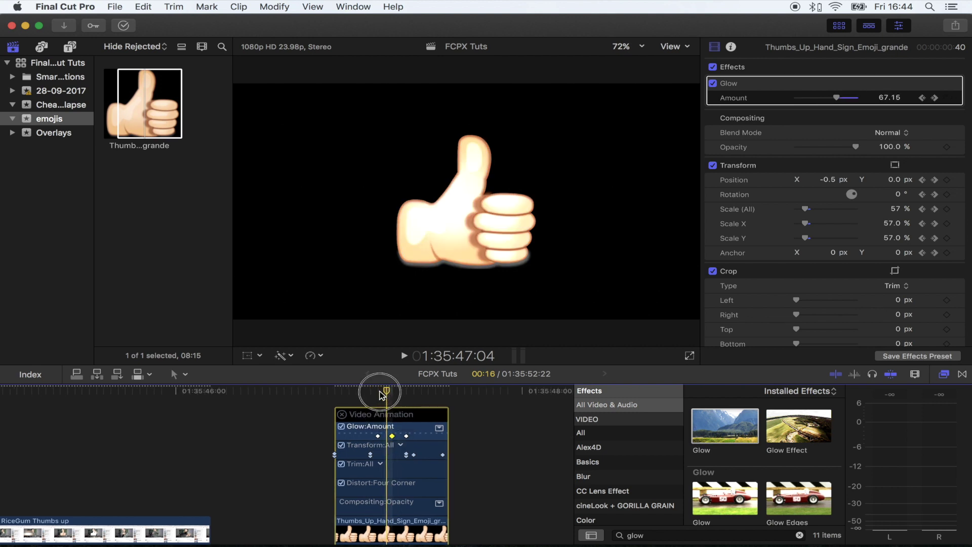
key("space")
key("space")
mouse_move(376, 400)
left_mouse_down()
mouse_move(350, 393)
mouse_move(389, 395)
left_mouse_up()
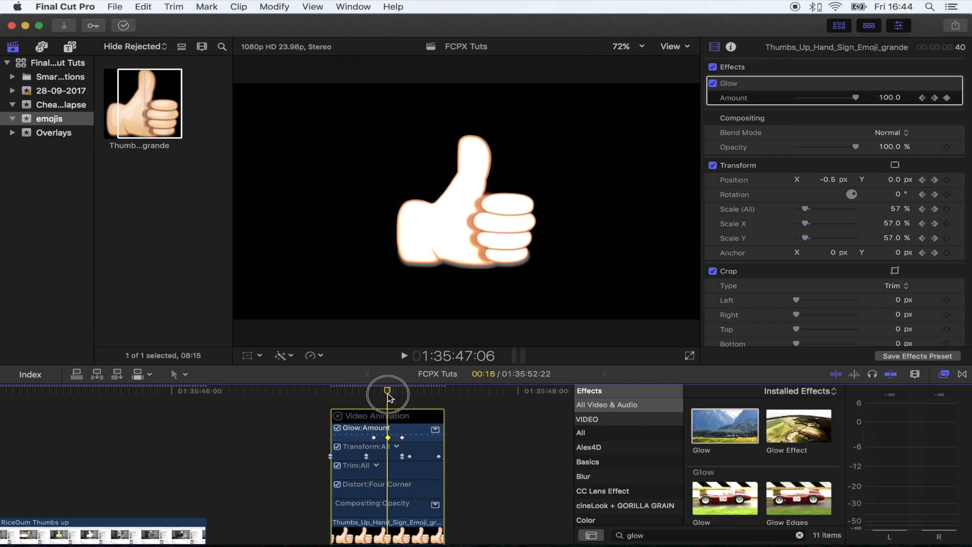
key("ctrl+v")
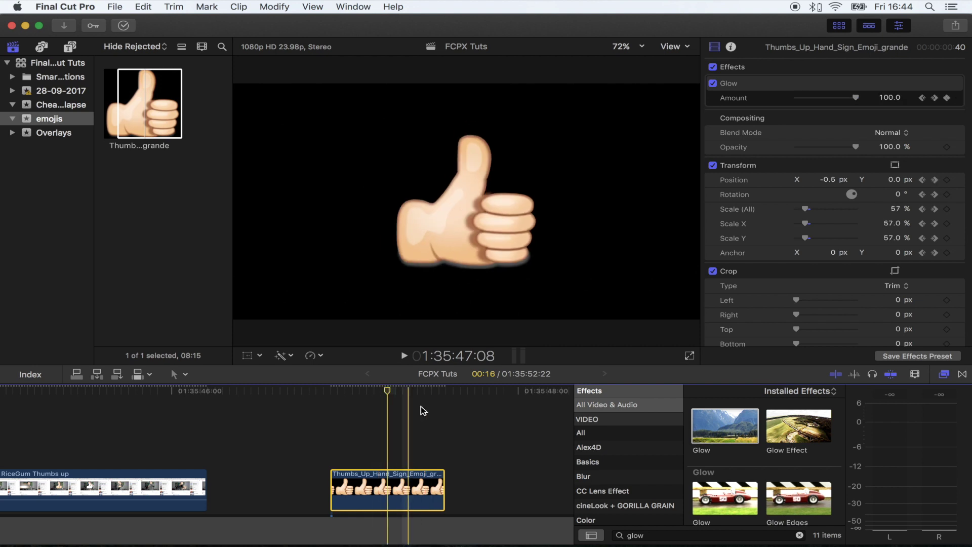
left_click(649, 536)
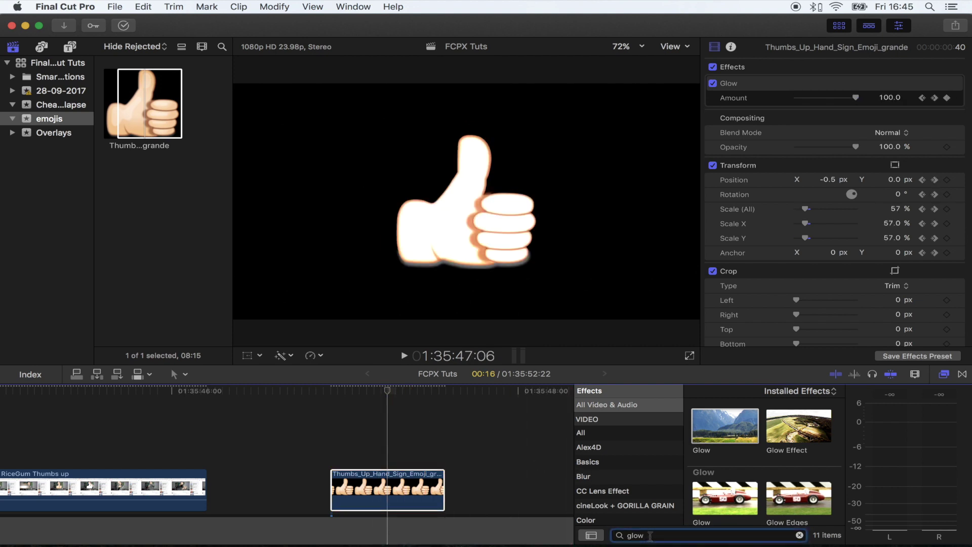
Step: Search 'glory', apply Glory to the thumbs-up clip and raise its Amount, then delete it from the Inspector
type("ry")
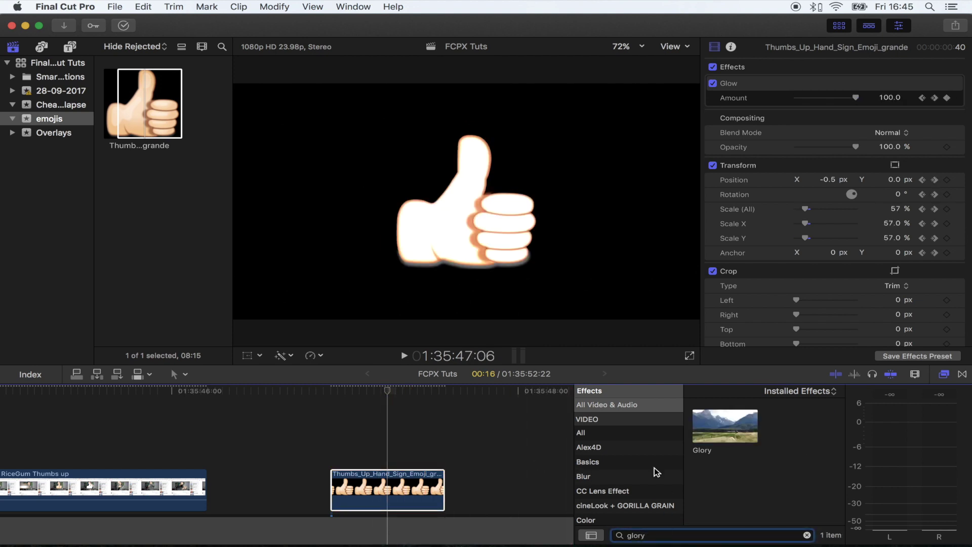
left_click_drag(714, 435, 374, 498)
left_click_drag(823, 128, 851, 137)
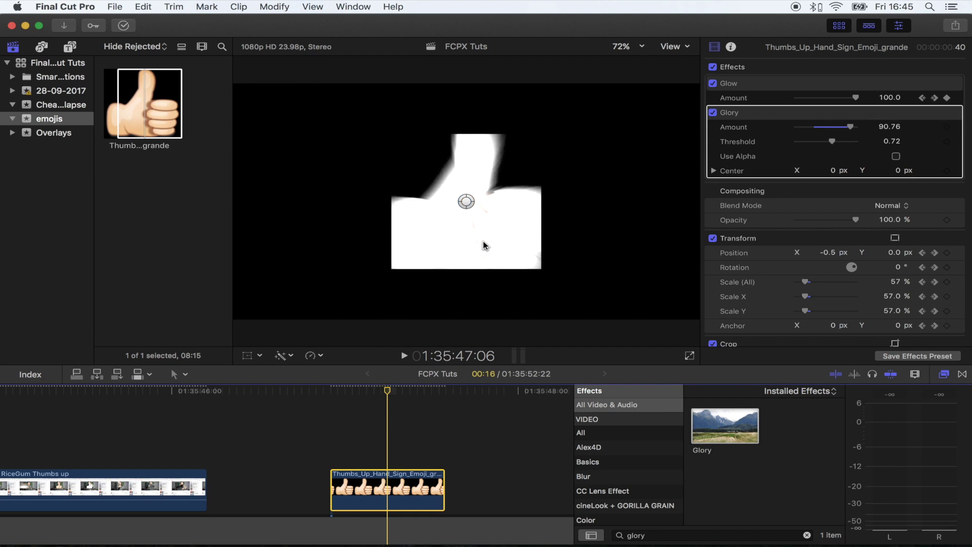
left_click(752, 115)
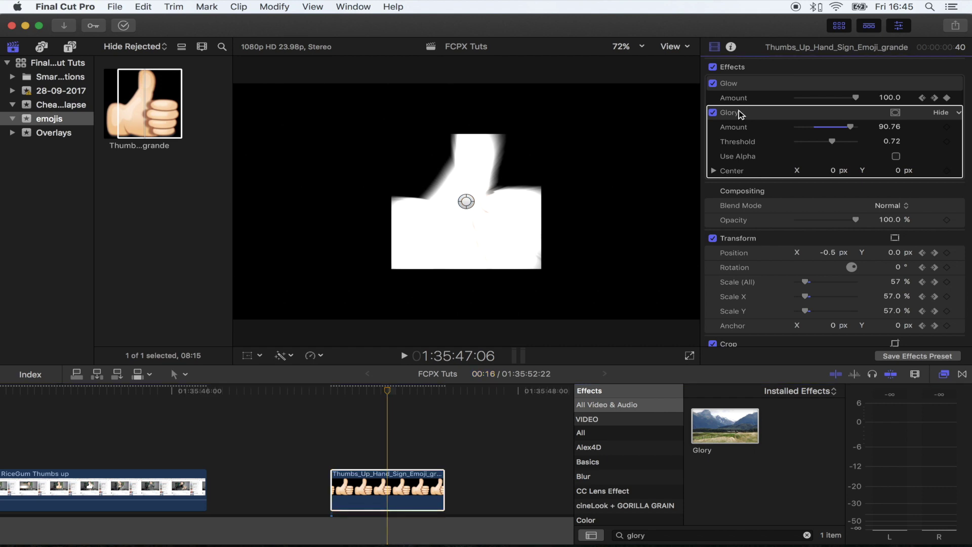
key("Delete")
left_click(375, 493)
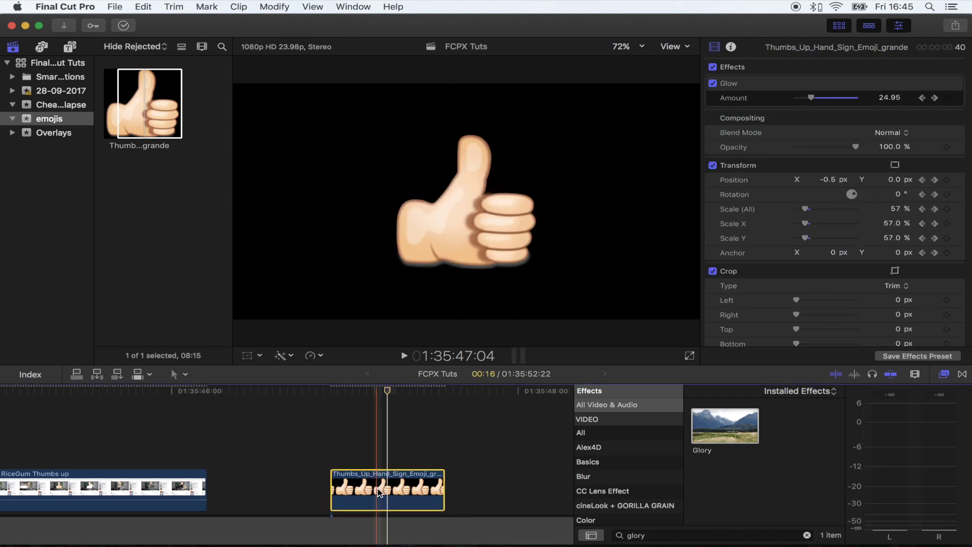
Step: Make the thumbs-up clip a compound clip named FCPX Tuts Clip 100 and apply Glory to it
right_click(378, 493)
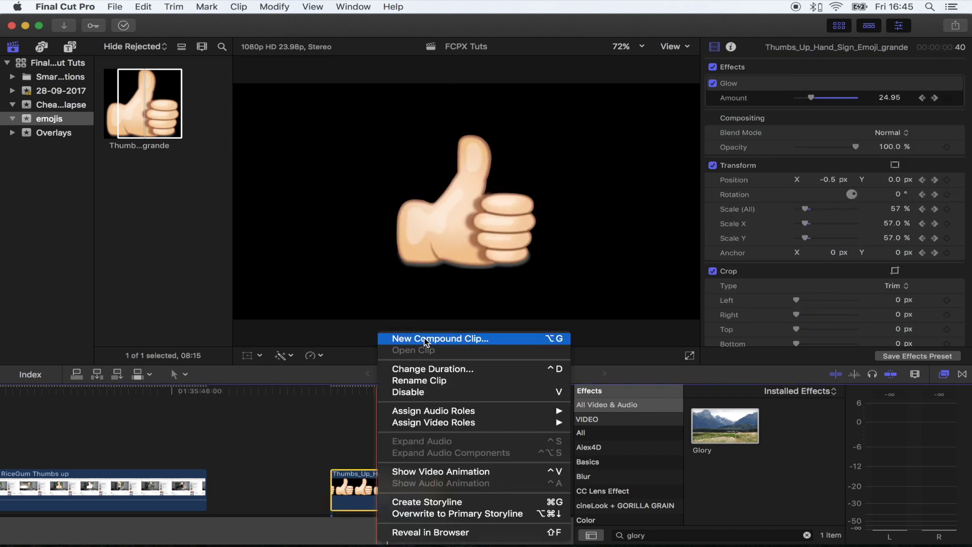
left_click(426, 342)
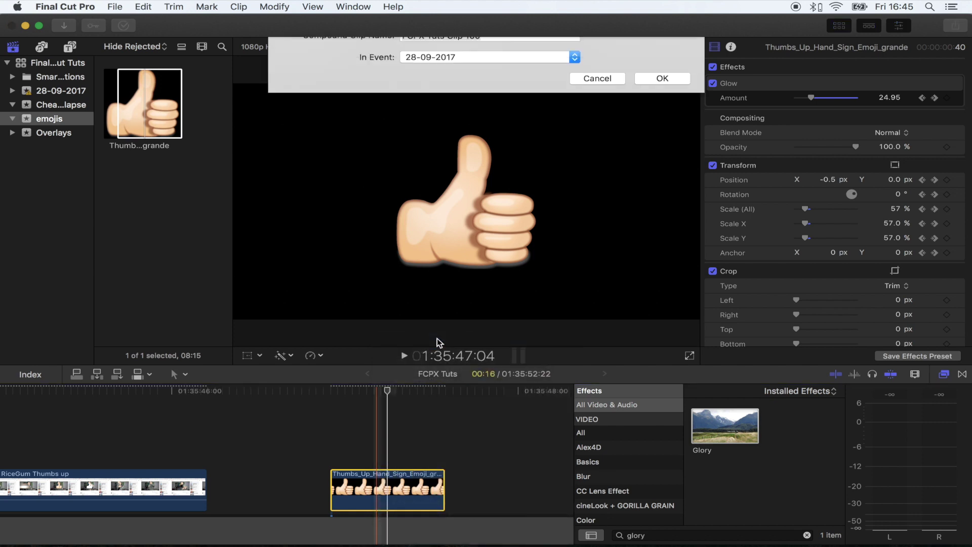
left_click(663, 91)
left_click_drag(725, 425, 367, 495)
left_click_drag(817, 99, 754, 107)
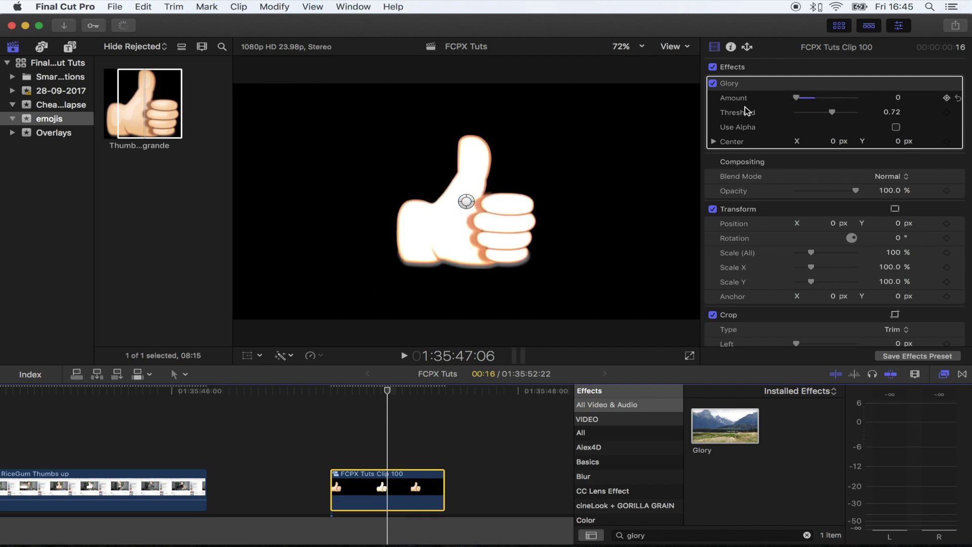
Step: Keyframe Glory Amount to flash from 0 up to about 23 and back to 0
left_click(382, 390)
left_click(378, 392)
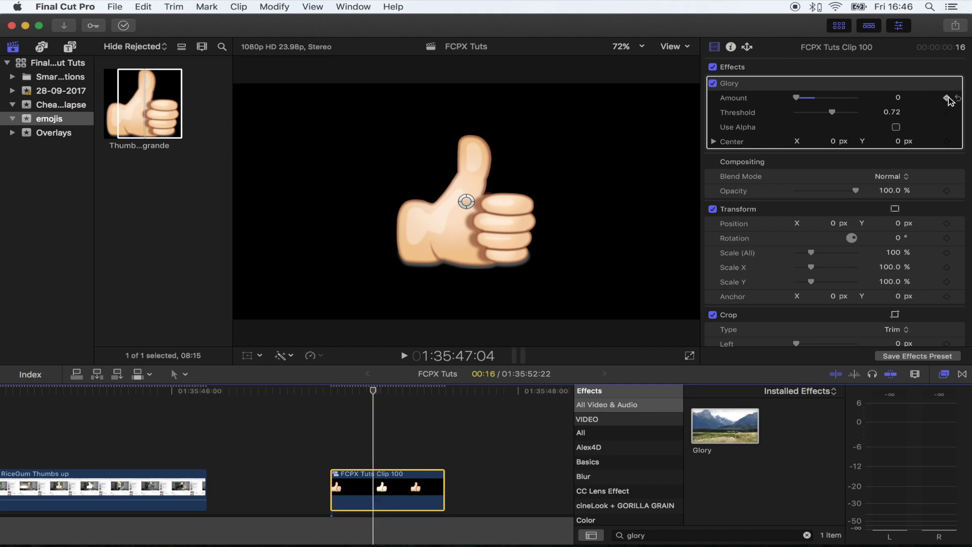
key("Right")
key("Right")
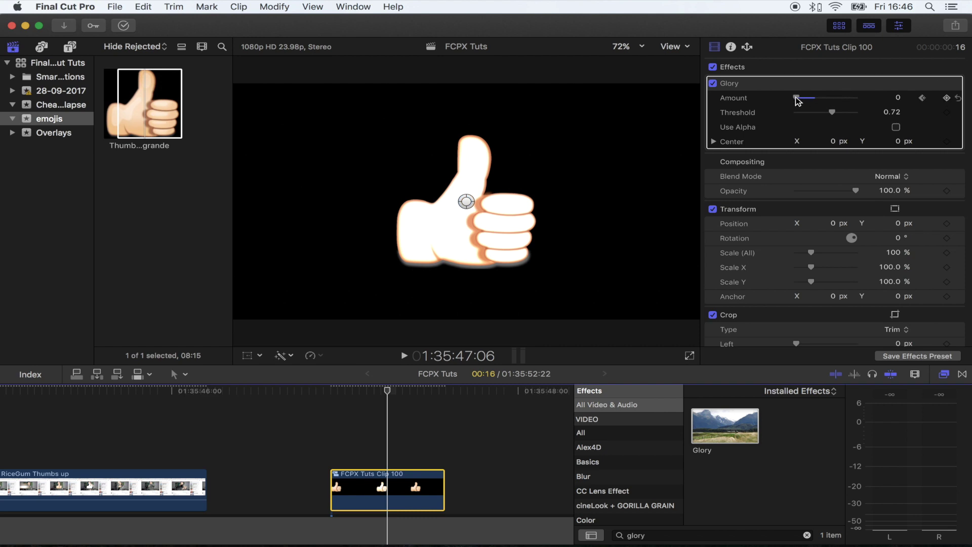
left_click_drag(797, 101, 894, 122)
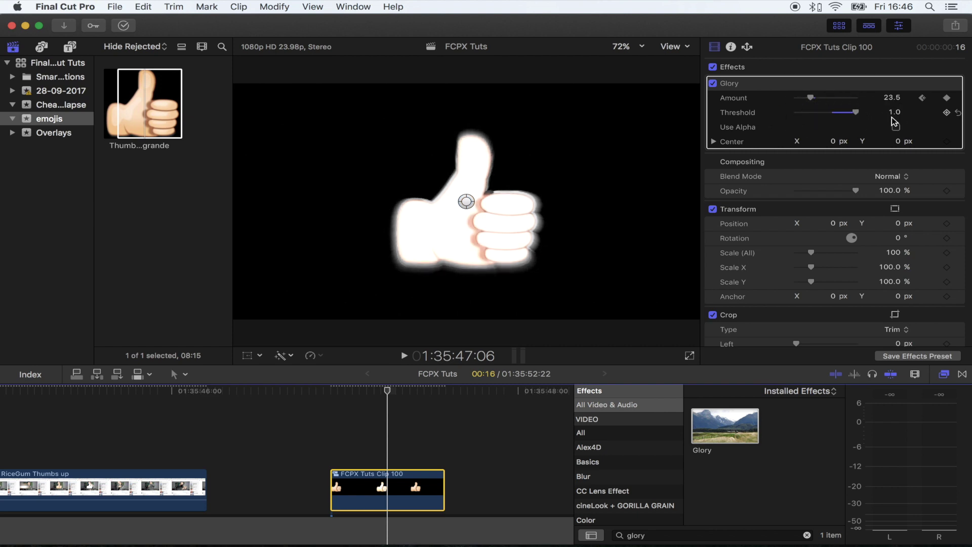
key("Right")
key("Right")
left_click_drag(809, 97, 760, 103)
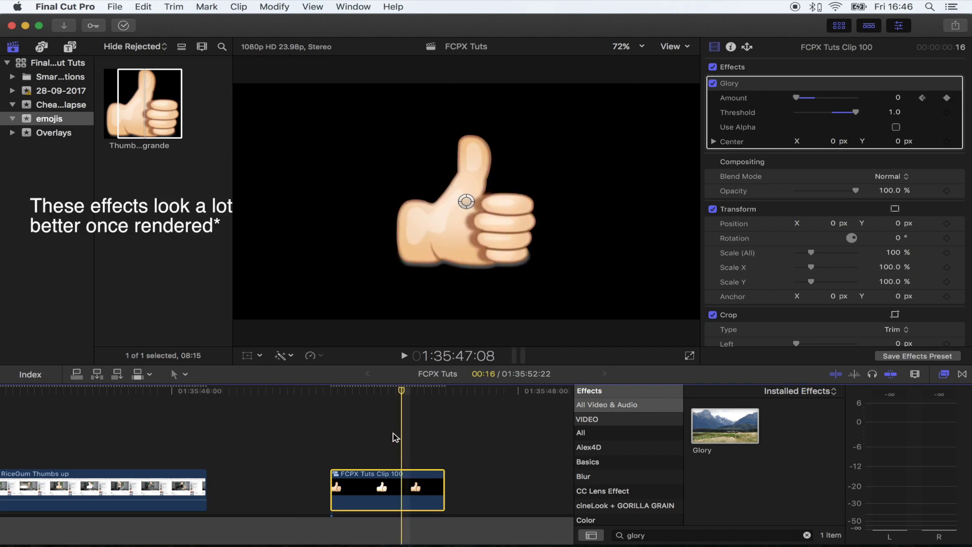
Step: Play back the compound clip to review the Glory flash
key("space")
left_click(394, 390)
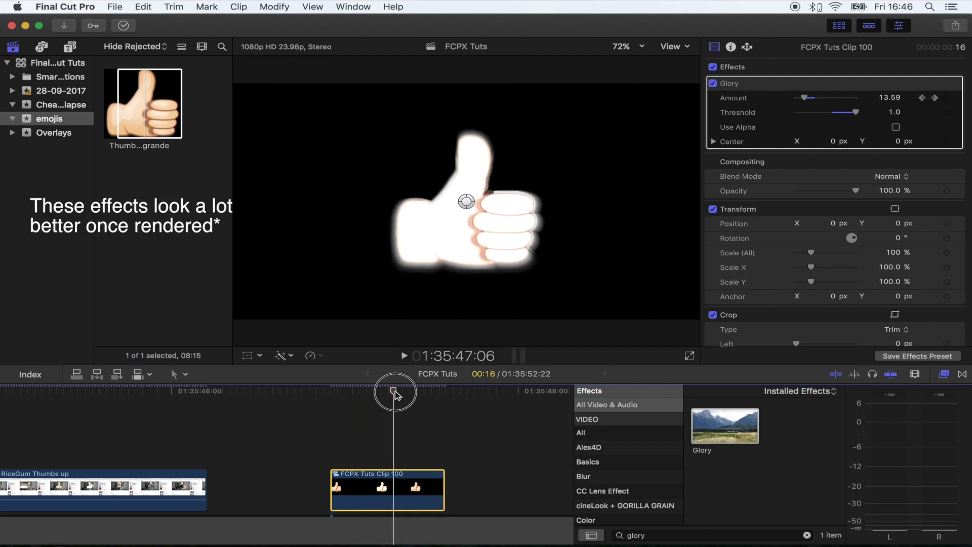
left_click_drag(396, 394, 466, 392)
scroll(302, 419, "down", 2)
key("space")
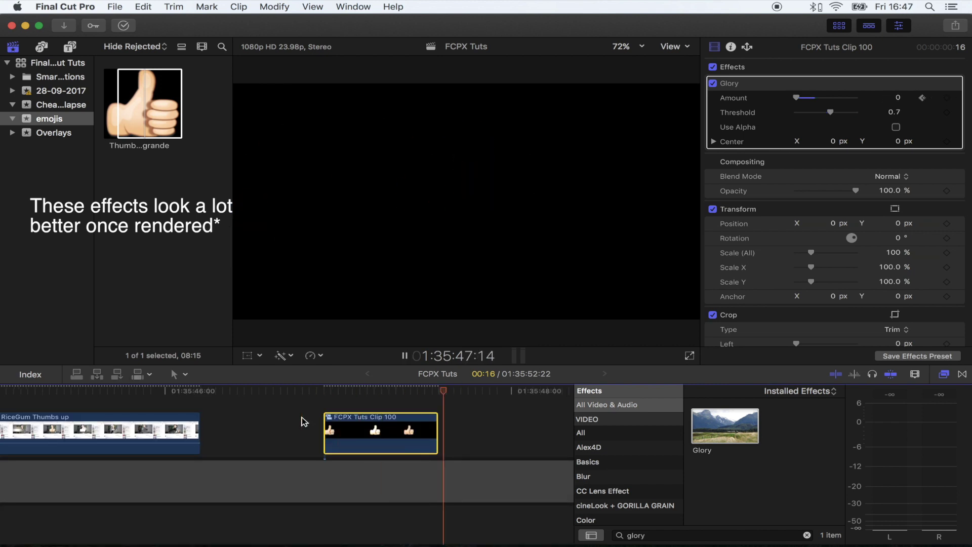
key("space")
scroll(309, 421, "up", 2)
Step: At 01:35:47:01, place the Titles > Motion Blur 'Moderate Motion Blur 3' title above FCPX Tuts Clip 100
left_click(348, 391)
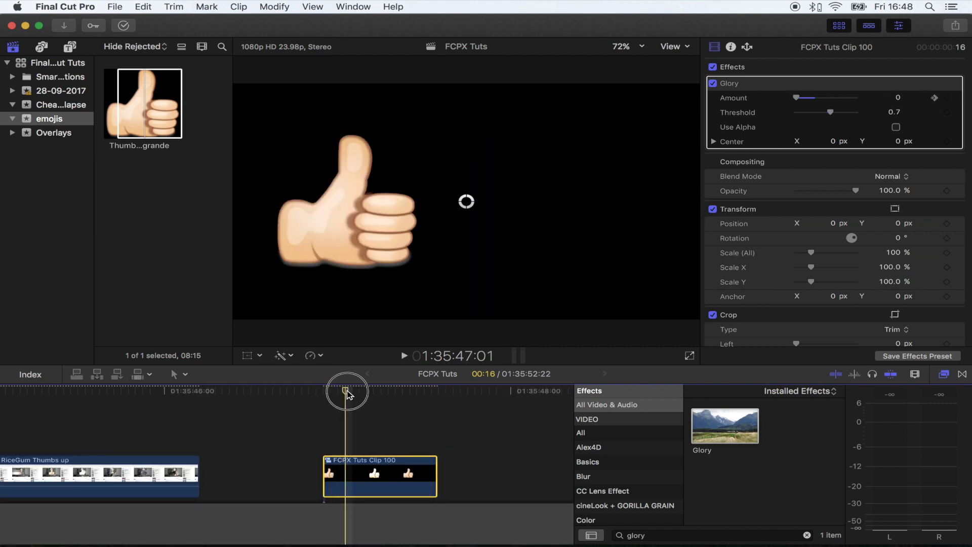
left_click(70, 46)
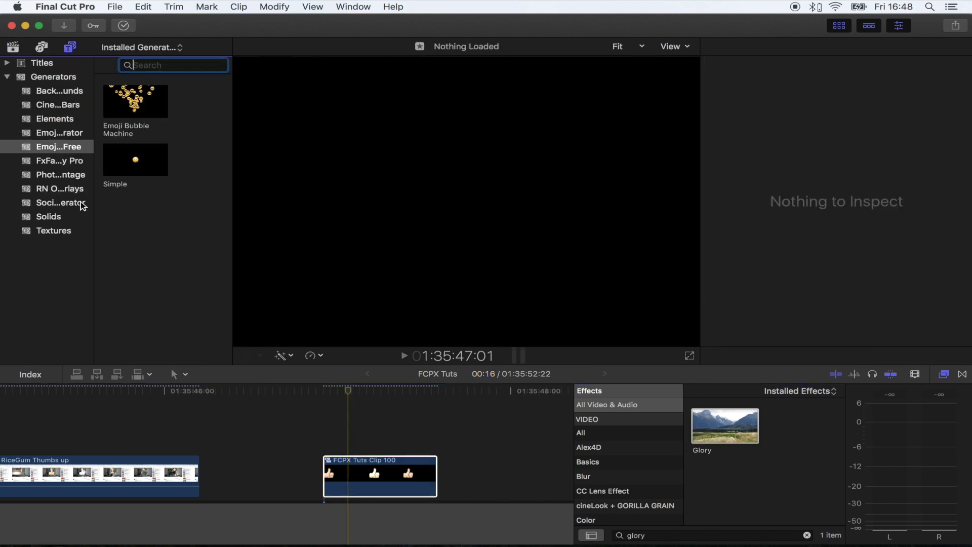
left_click(53, 63)
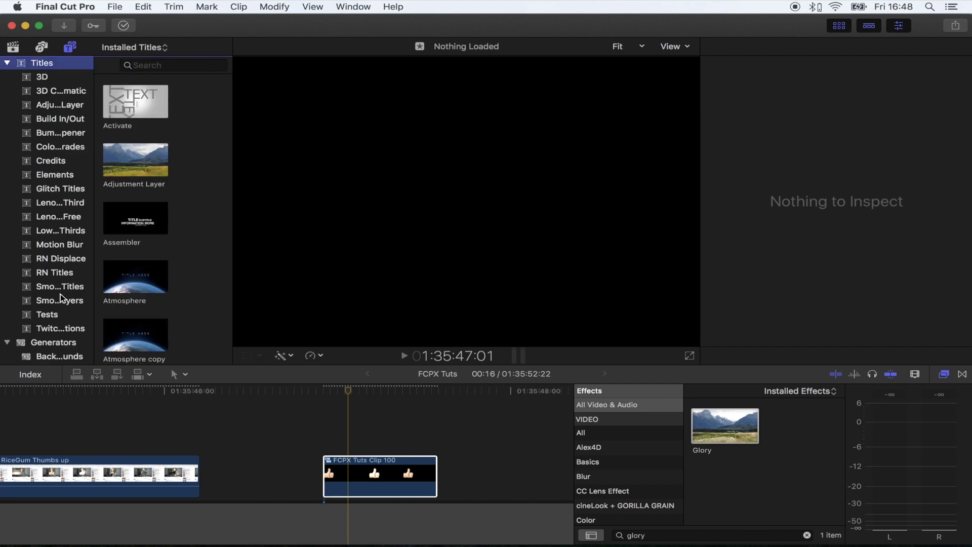
left_click(62, 247)
scroll(160, 233, "down", 3)
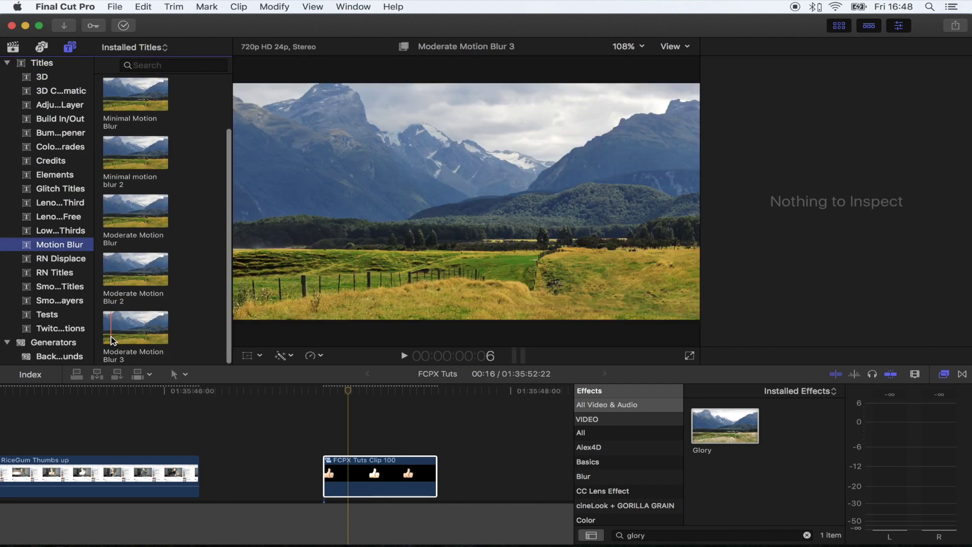
left_click_drag(120, 330, 327, 438)
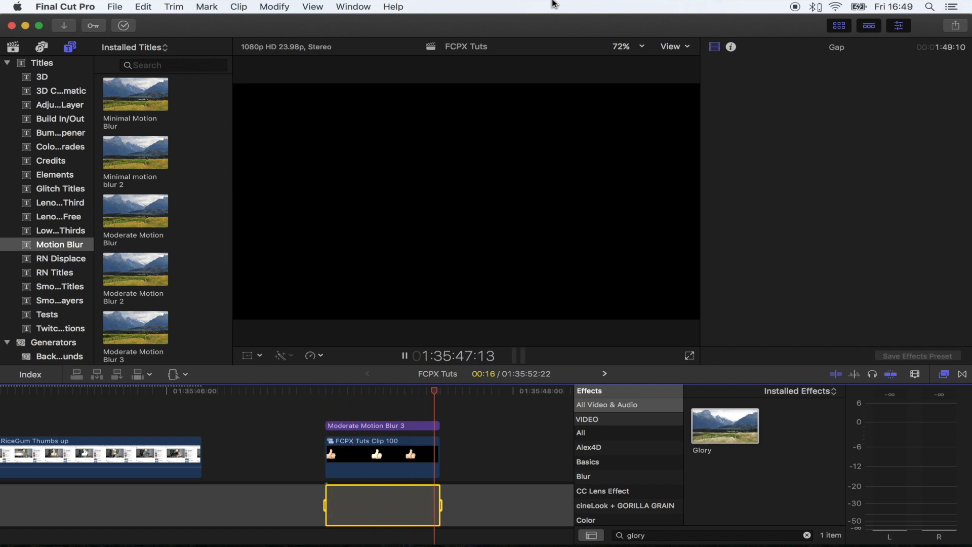
key("space")
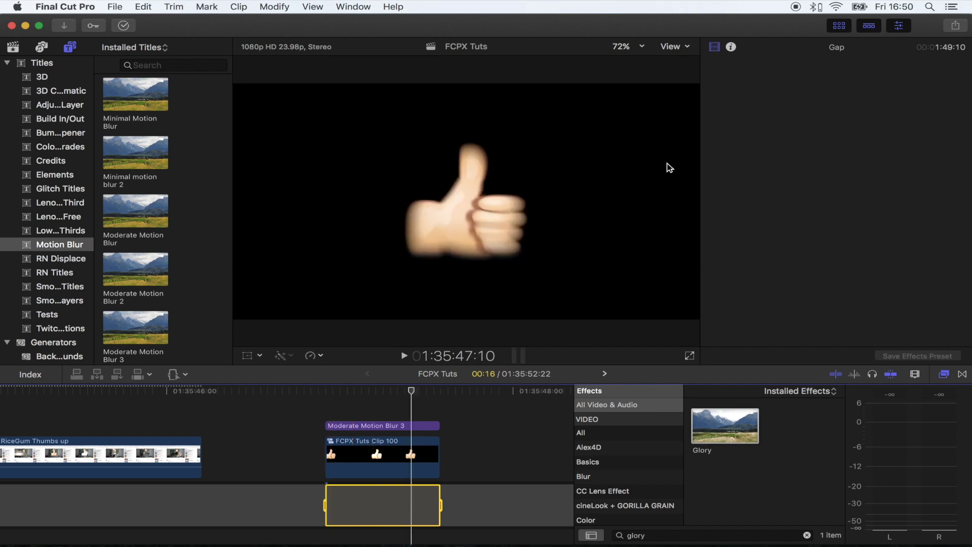